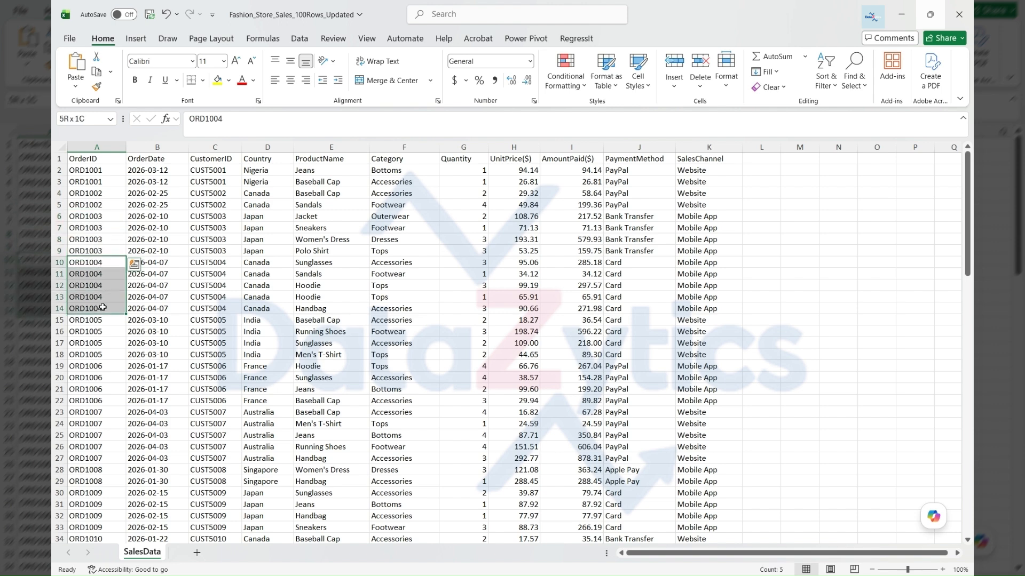
# Step: Compare the repeated order rows in SalesData with the one-row-per-order table on the Grouped by OrderIDs sheet
pyautogui.moveTo(86, 170); pyautogui.dragTo(686, 188)
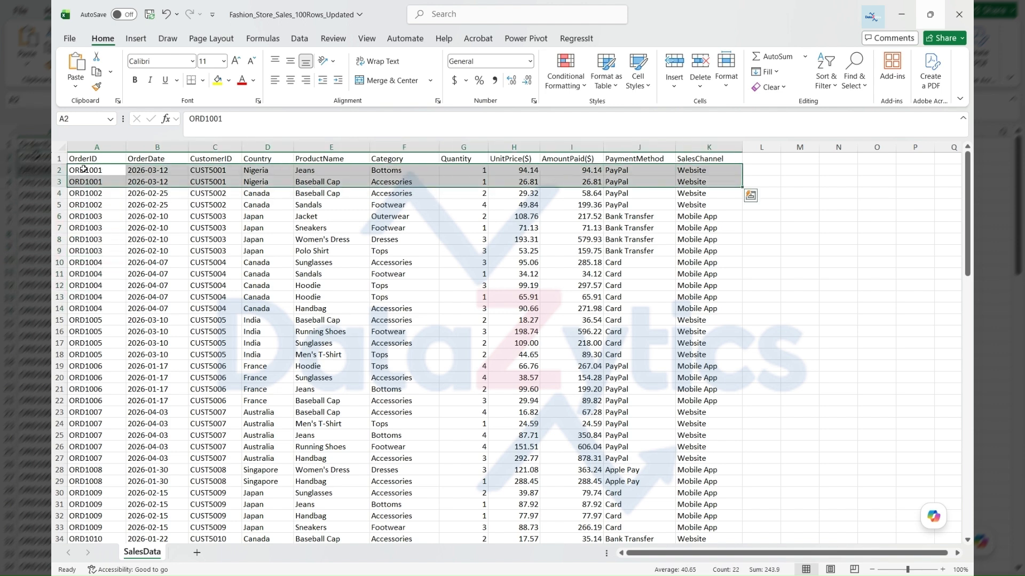
pyautogui.moveTo(91, 262); pyautogui.dragTo(710, 310)
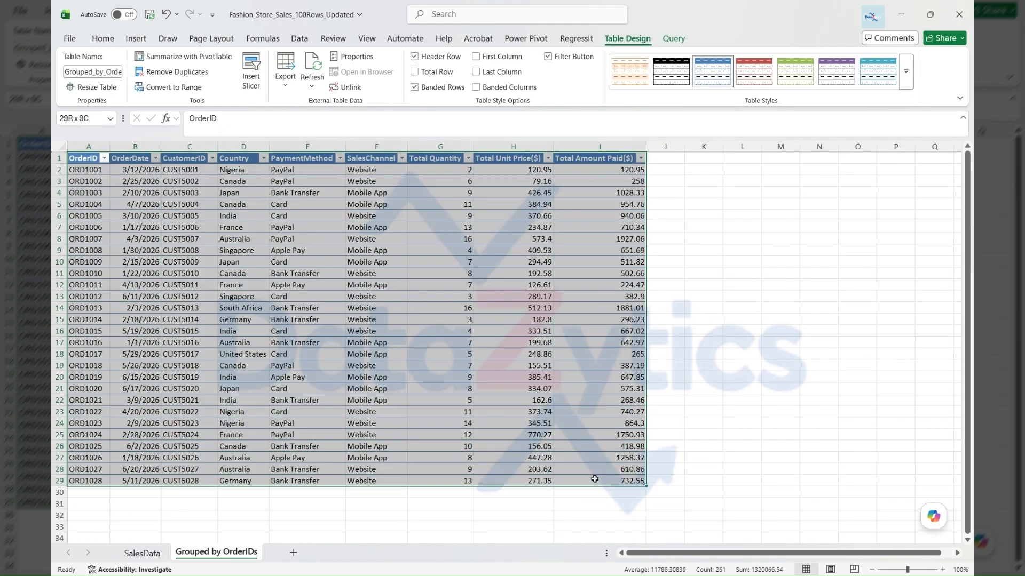
pyautogui.click(667, 157)
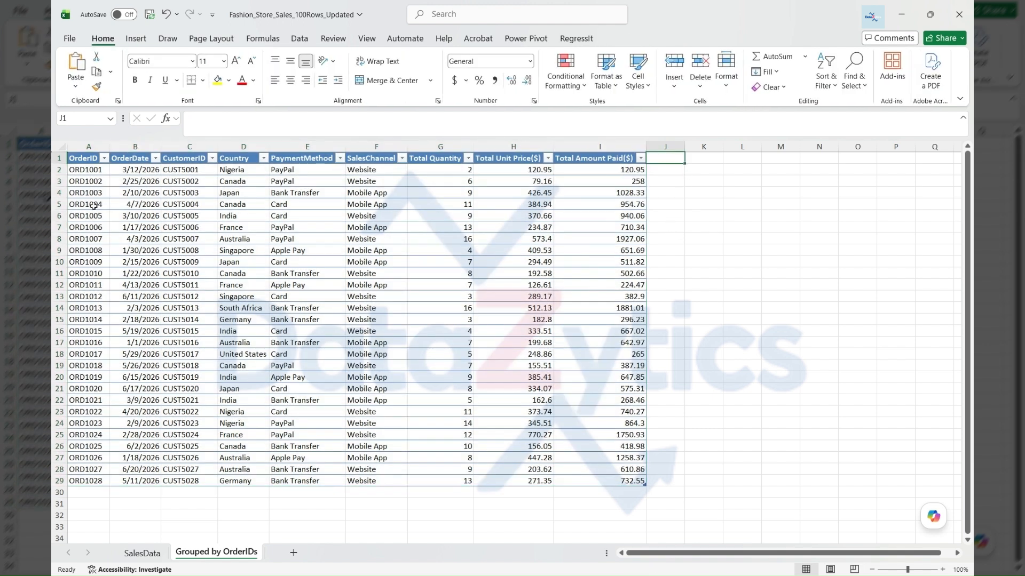
pyautogui.click(82, 171)
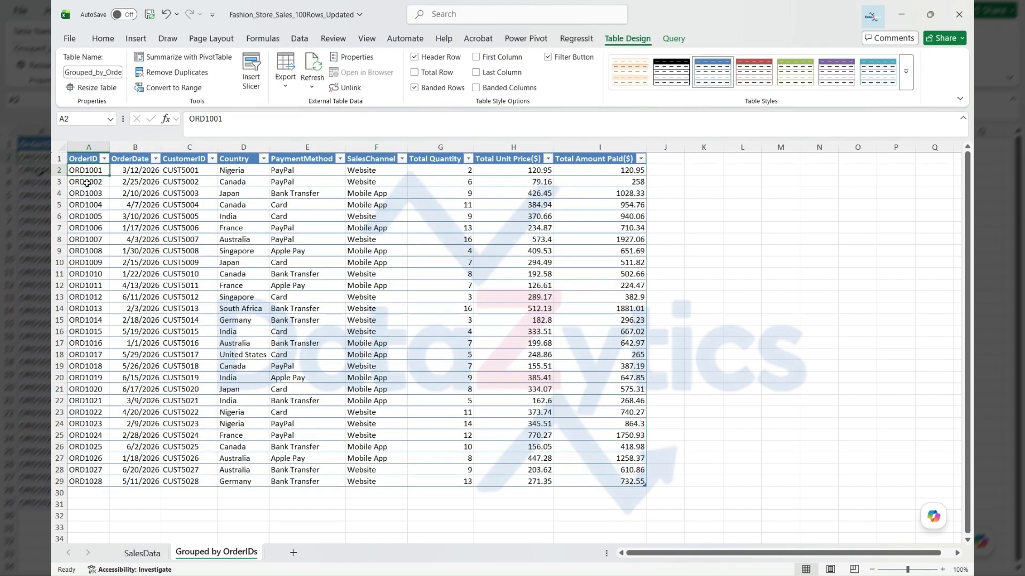
pyautogui.click(89, 182)
pyautogui.moveTo(85, 171); pyautogui.dragTo(635, 481)
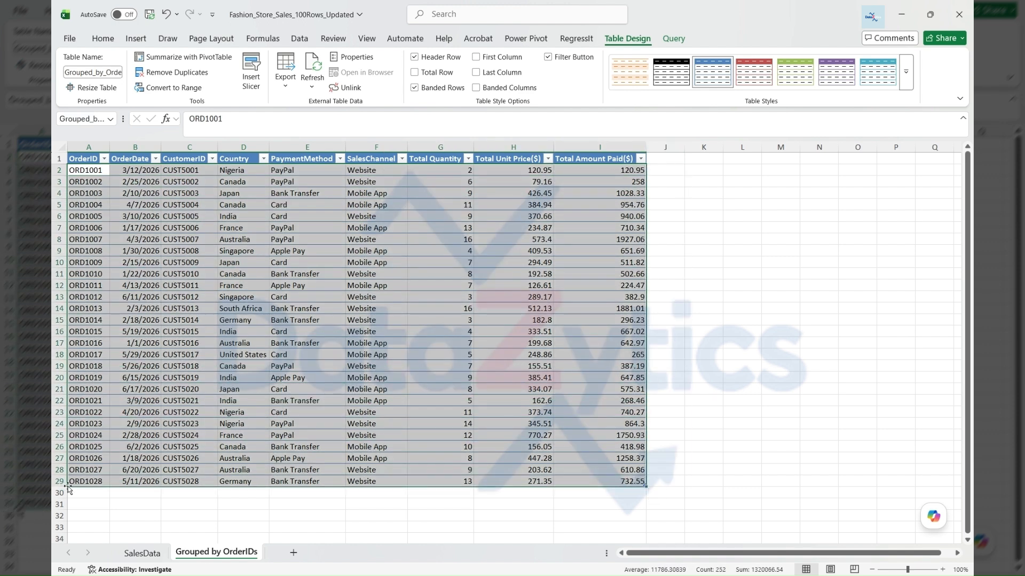
pyautogui.click(135, 470)
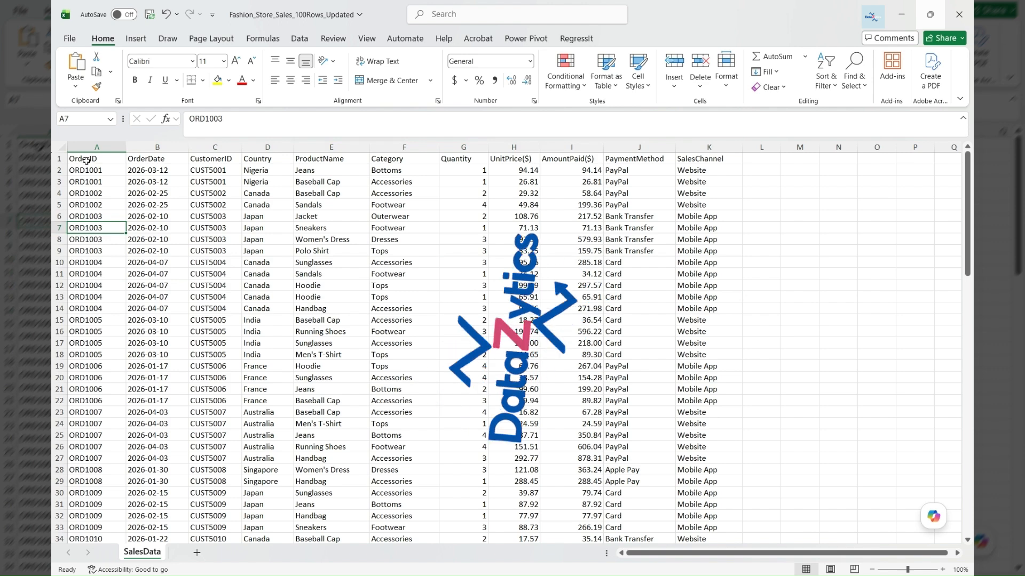
# Step: Review the full SalesData range from the OrderID header down to the last record
pyautogui.moveTo(86, 161); pyautogui.dragTo(83, 285)
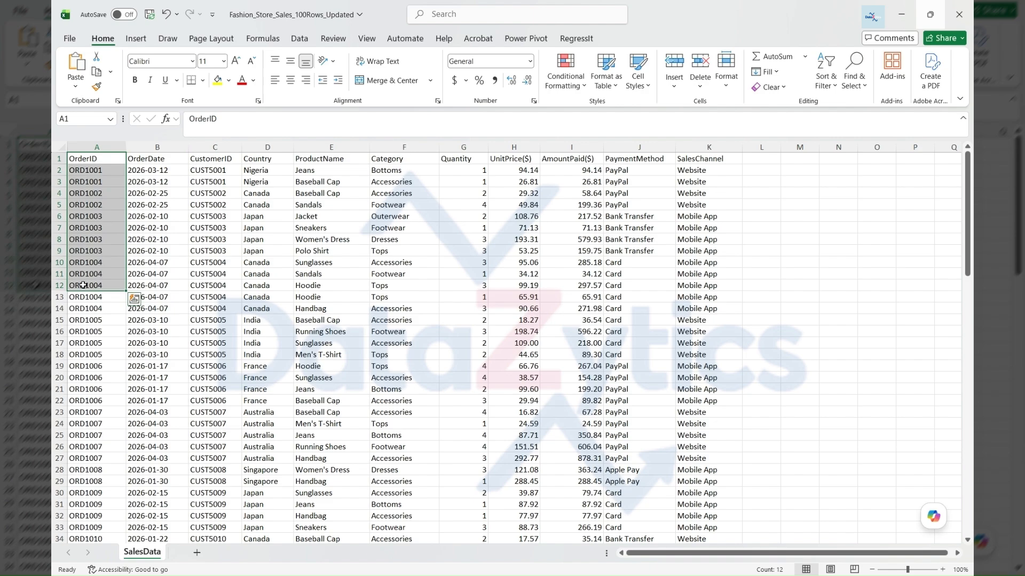
pyautogui.hotkey('ctrl', 'shift', 'End')
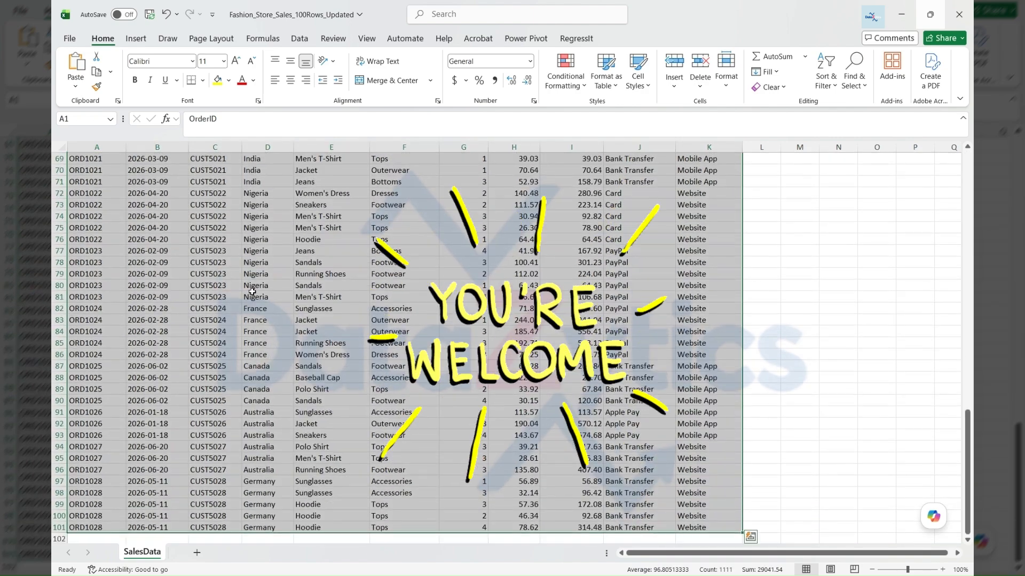
pyautogui.scroll(8, 271, 360)
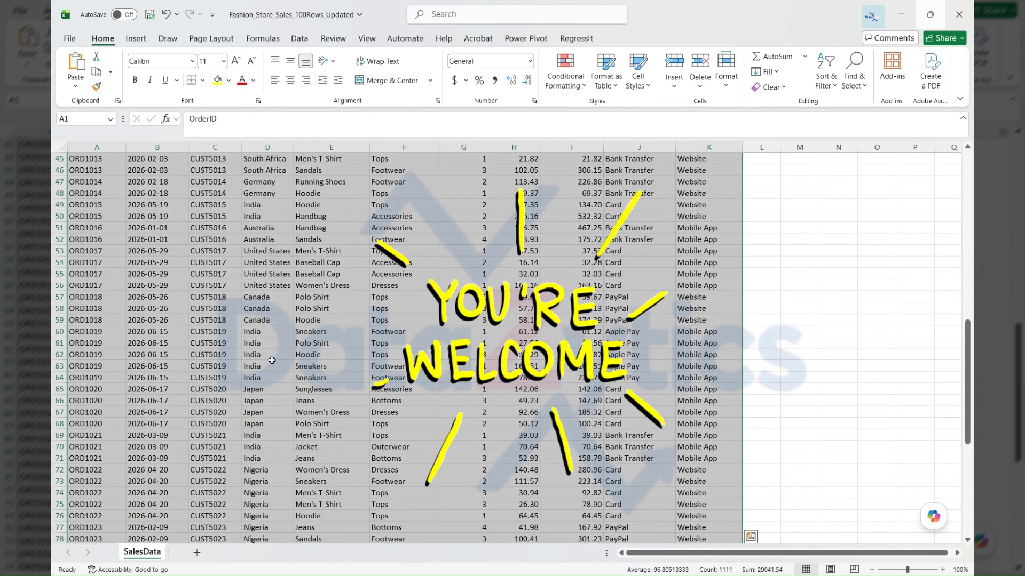
pyautogui.scroll(15, 272, 360)
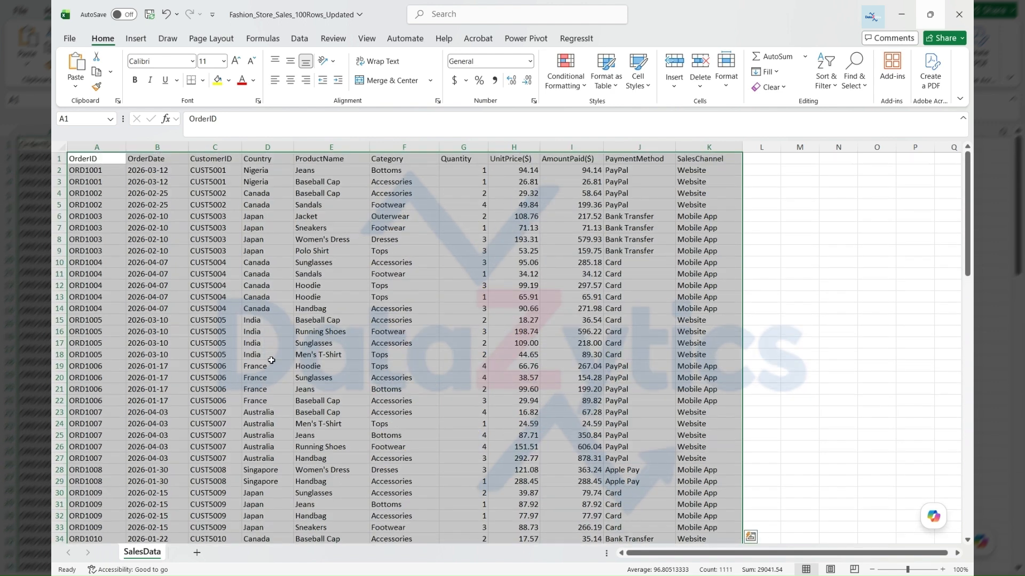
pyautogui.click(167, 180)
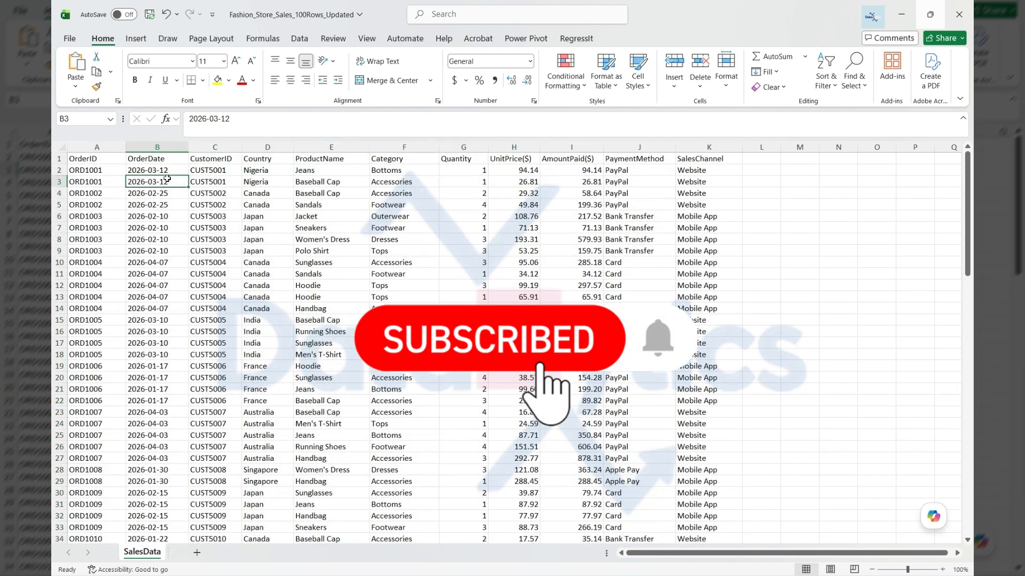
pyautogui.click(104, 156)
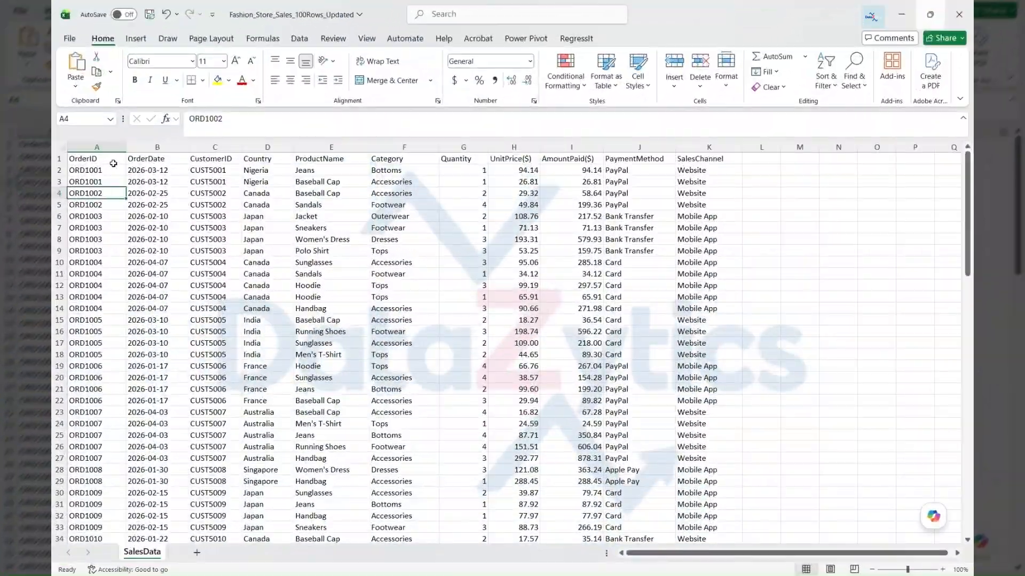
# Step: Load the SalesData range A1:K101, with headers, into Power Query as a new table query
pyautogui.click(113, 163)
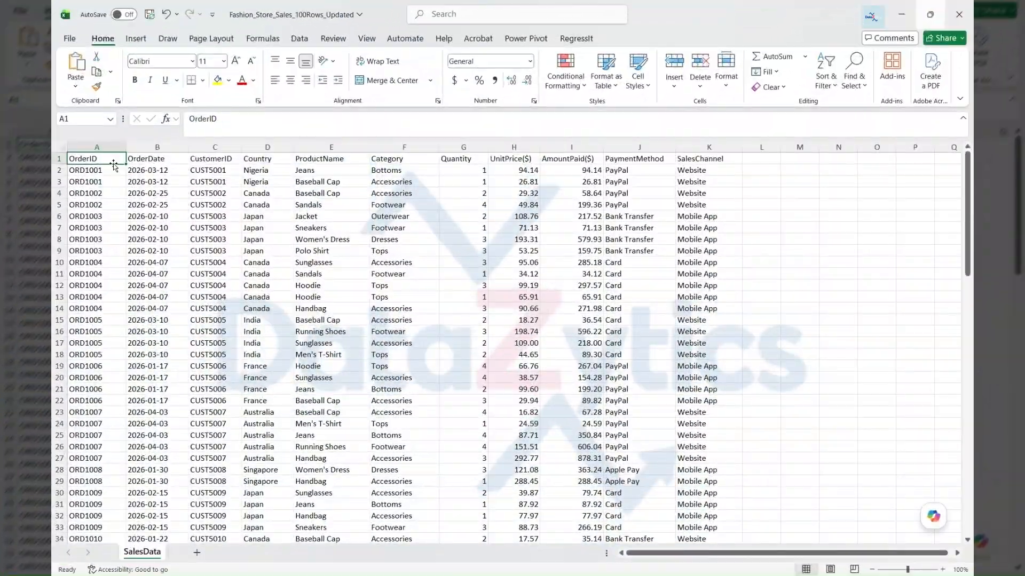
pyautogui.click(299, 40)
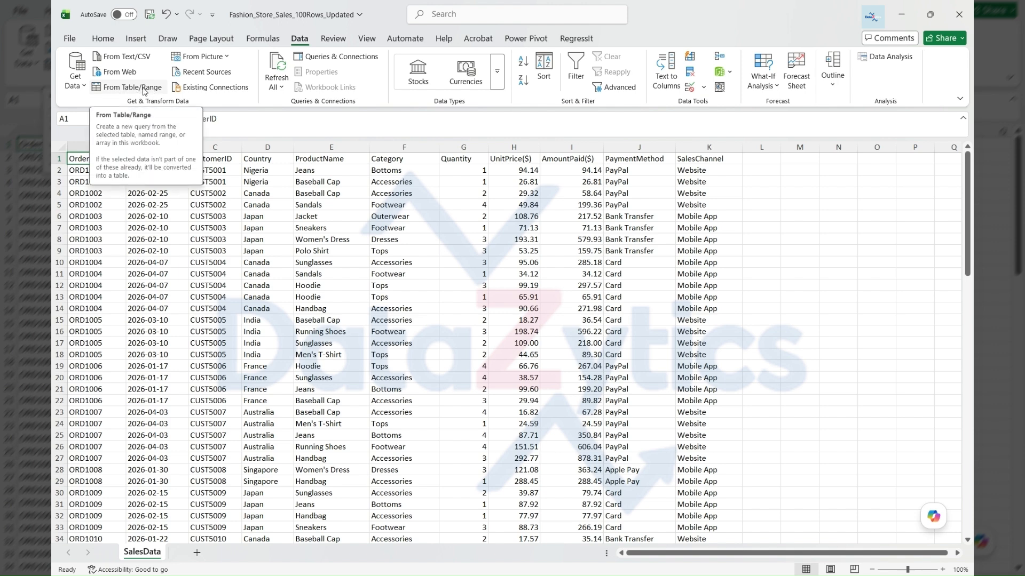
pyautogui.click(145, 88)
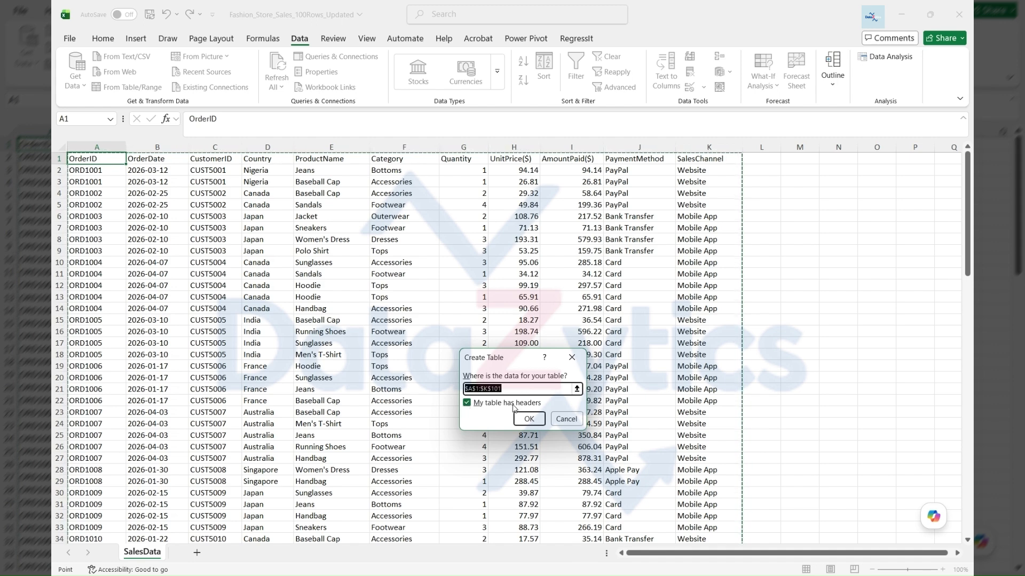
pyautogui.click(538, 420)
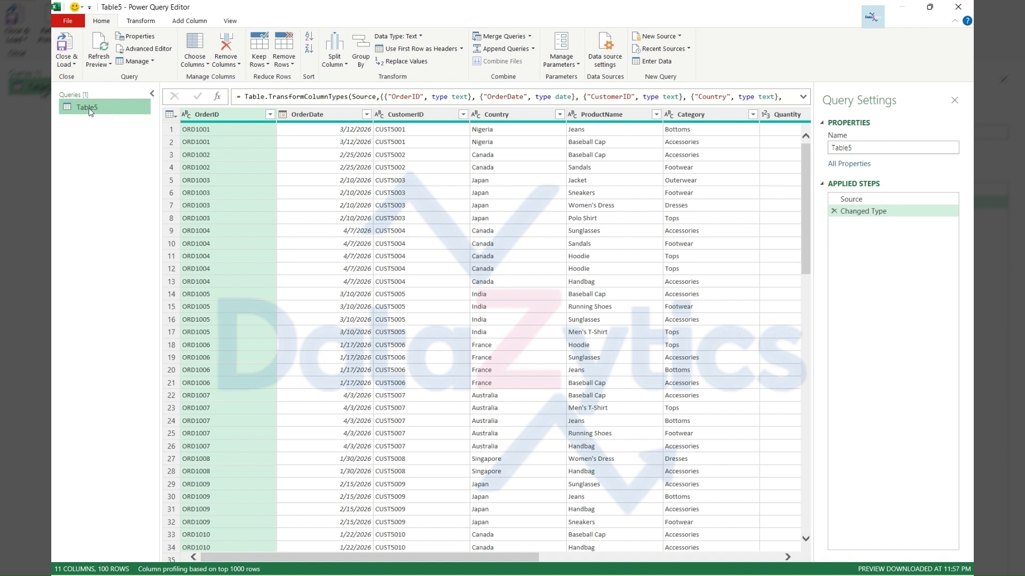
# Step: Rename the loaded query as Original File
pyautogui.doubleClick(89, 108)
pyautogui.write('Original Fi')
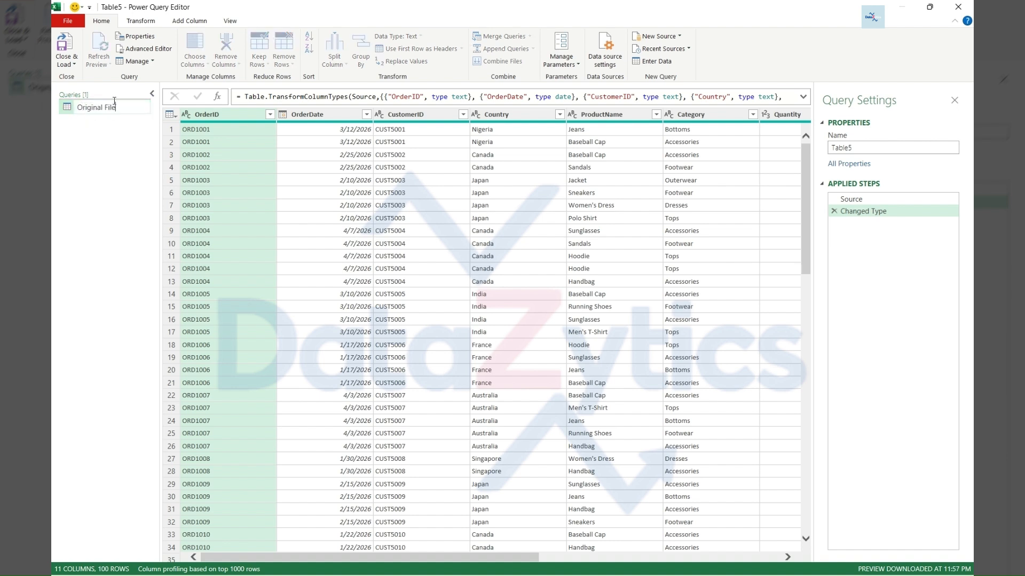
pyautogui.write('le')
pyautogui.press('Return')
# Step: Duplicate the Original File query and rename the copy as Grouped by OrderIDs
pyautogui.rightClick(103, 107)
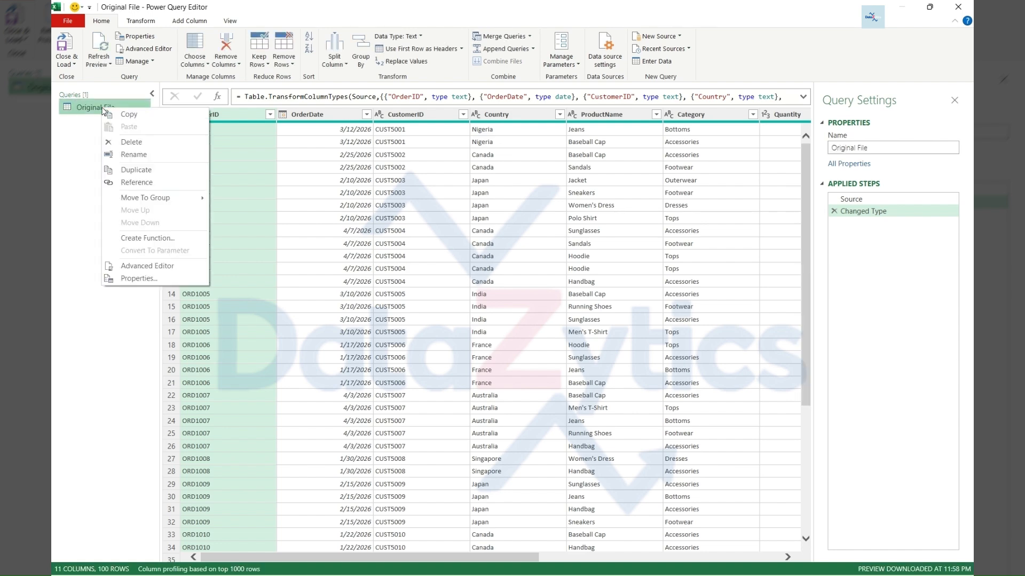
pyautogui.click(136, 170)
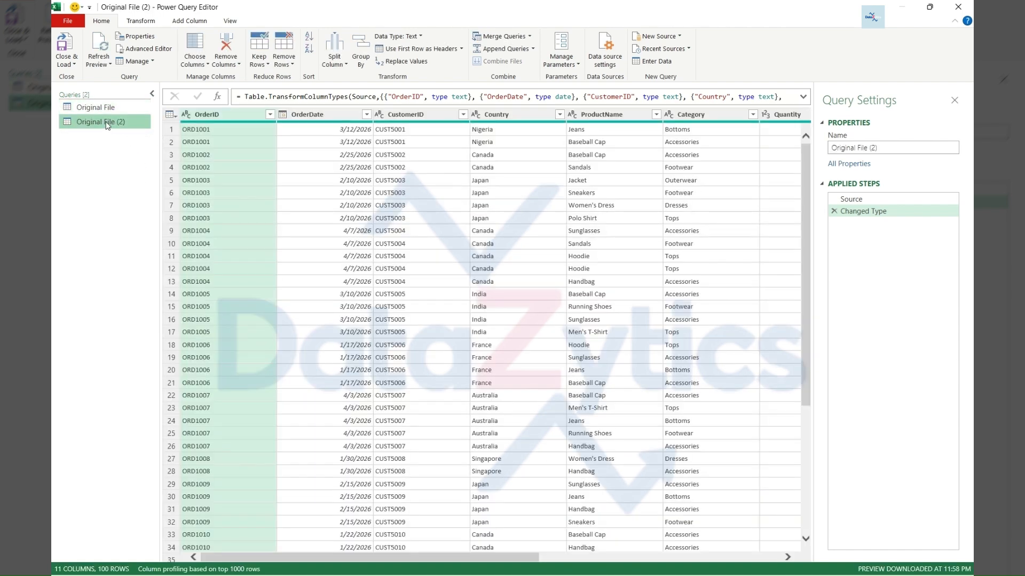
pyautogui.doubleClick(108, 124)
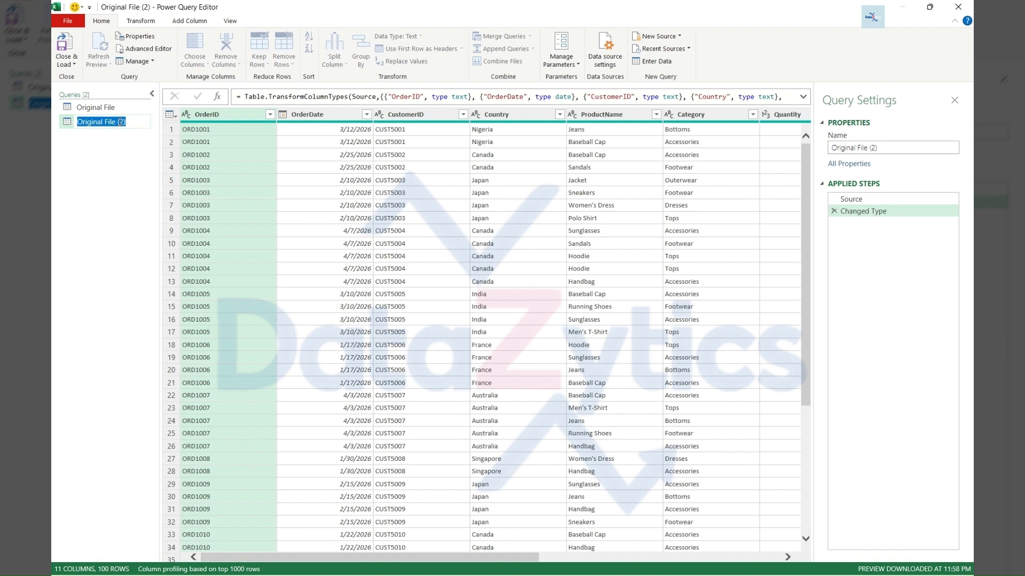
pyautogui.write('Grouped by OrderIDs')
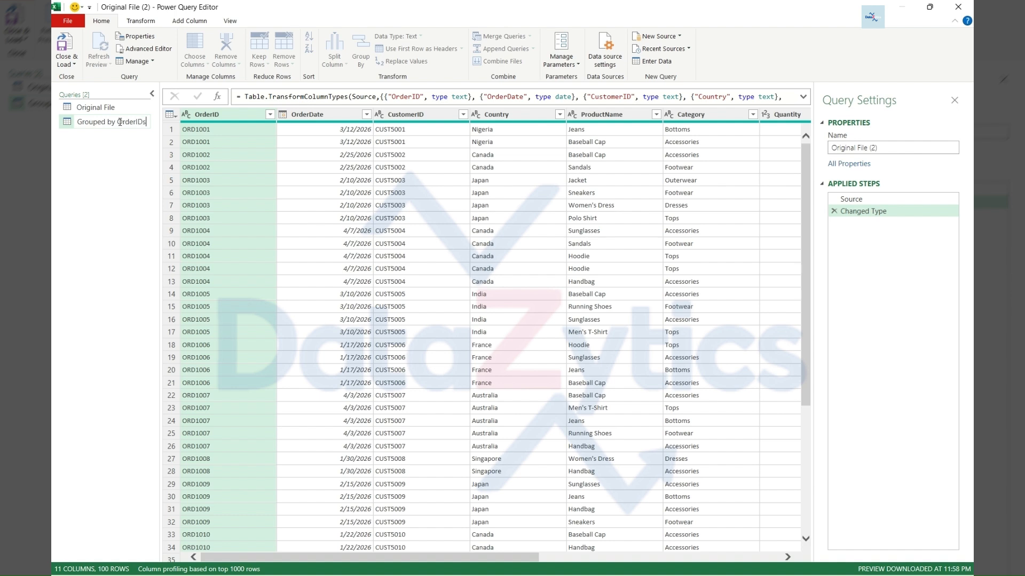
pyautogui.press('Return')
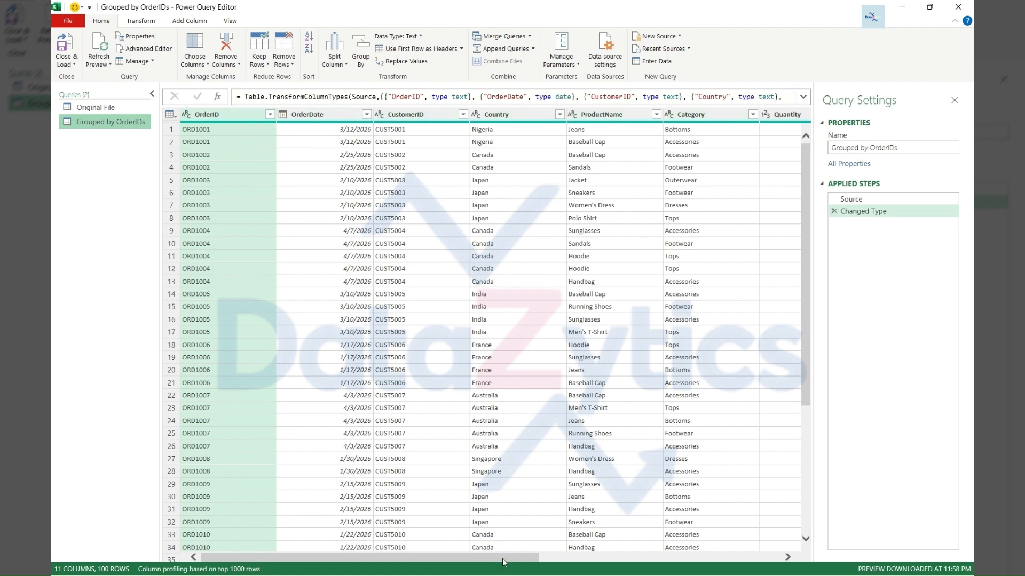
# Step: Set up an advanced Group By on OrderID in the duplicated query, adding OrderDate and CustomerID as grouping columns
pyautogui.moveTo(504, 561); pyautogui.dragTo(745, 560)
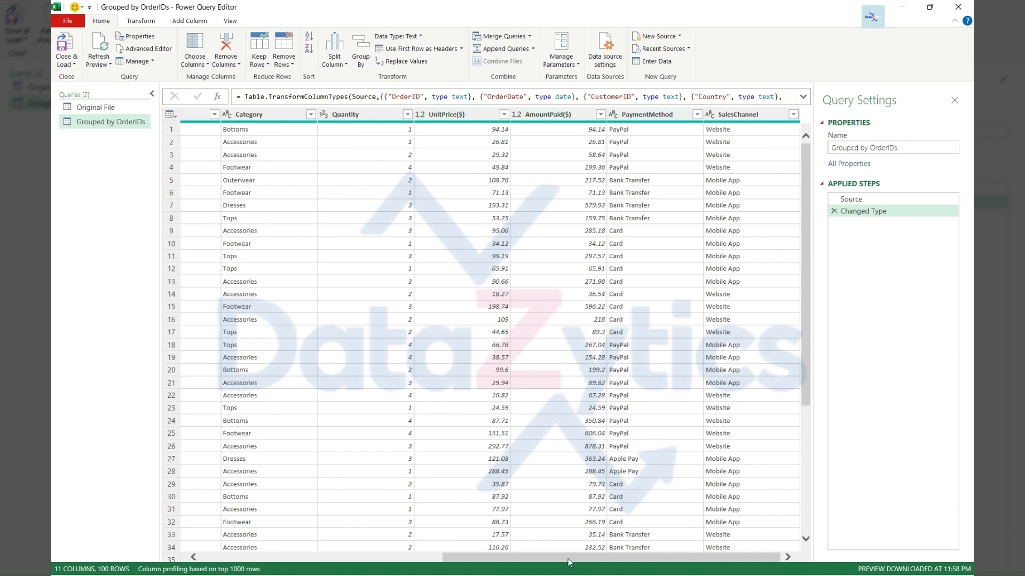
pyautogui.moveTo(569, 562); pyautogui.dragTo(320, 557)
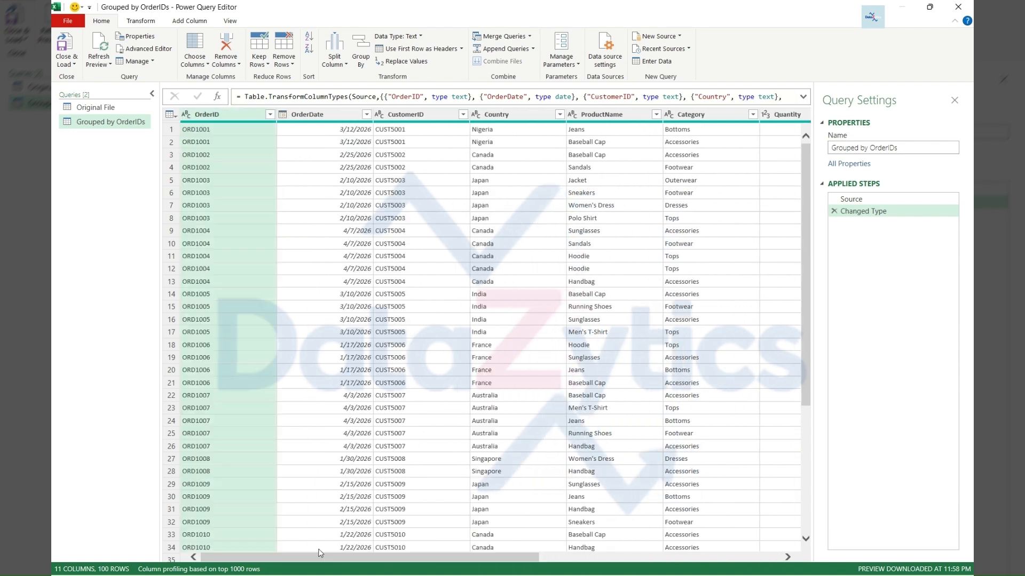
pyautogui.click(360, 57)
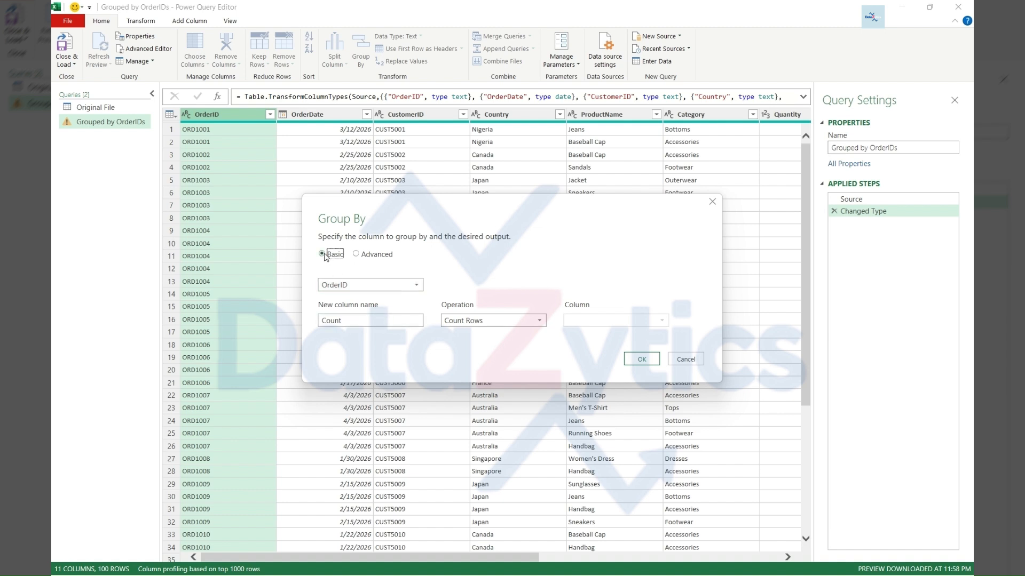
pyautogui.click(356, 254)
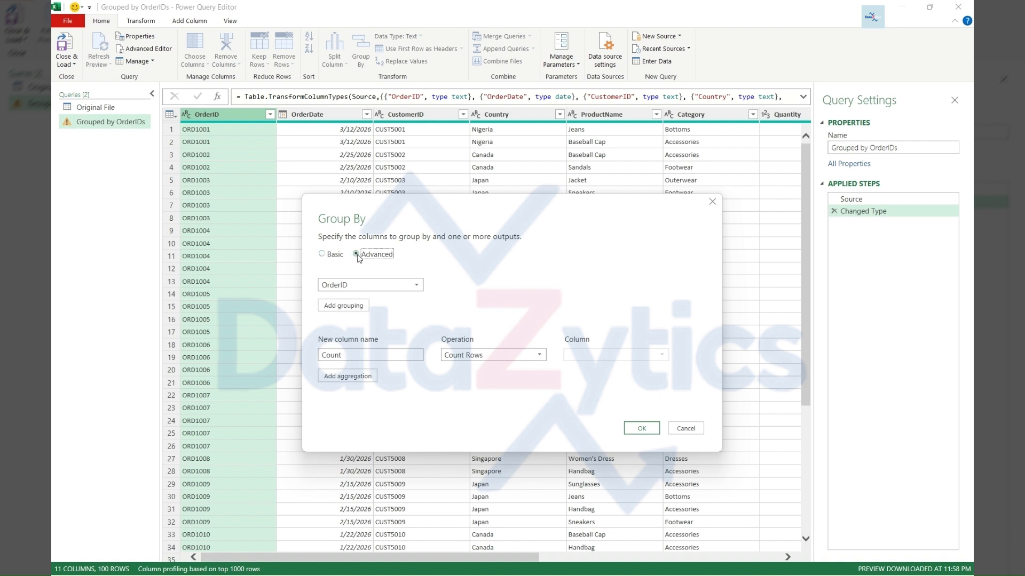
pyautogui.click(343, 305)
pyautogui.click(418, 306)
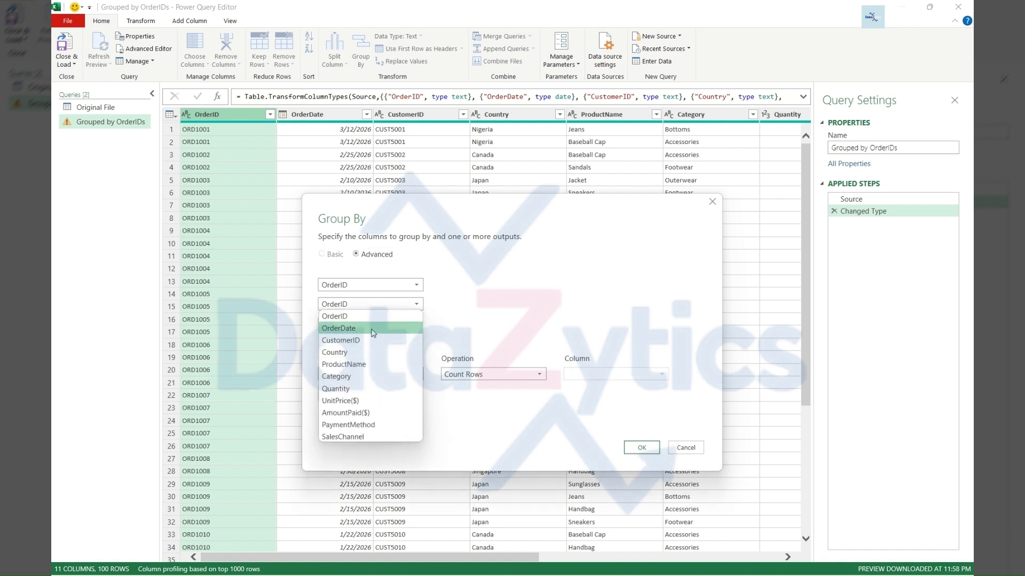
pyautogui.click(374, 328)
pyautogui.click(360, 325)
pyautogui.click(417, 323)
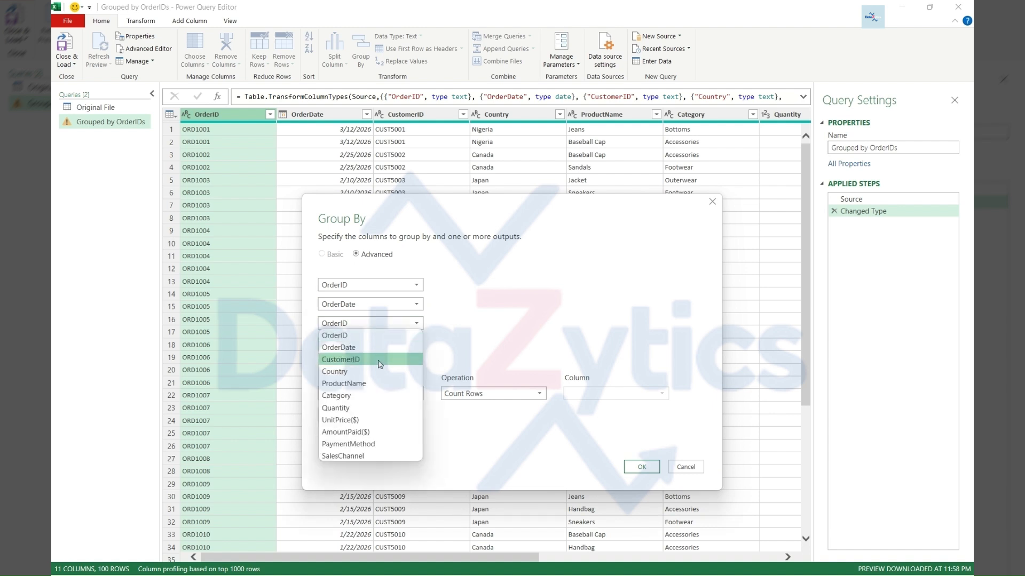
pyautogui.click(374, 359)
# Step: Add Country, PaymentMethod and SalesChannel as further grouping columns in the Group By settings
pyautogui.click(343, 343)
pyautogui.click(373, 342)
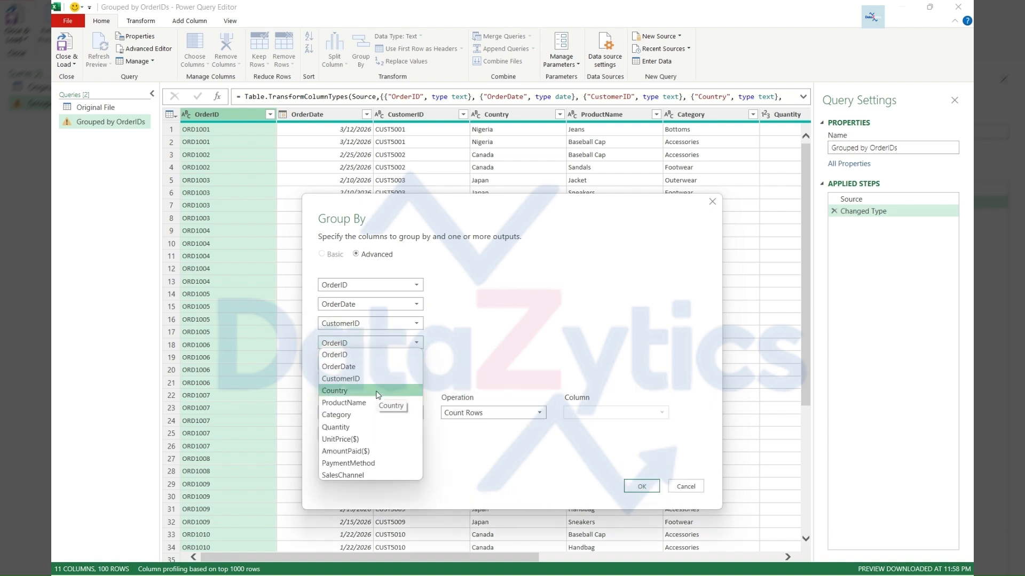
pyautogui.click(377, 392)
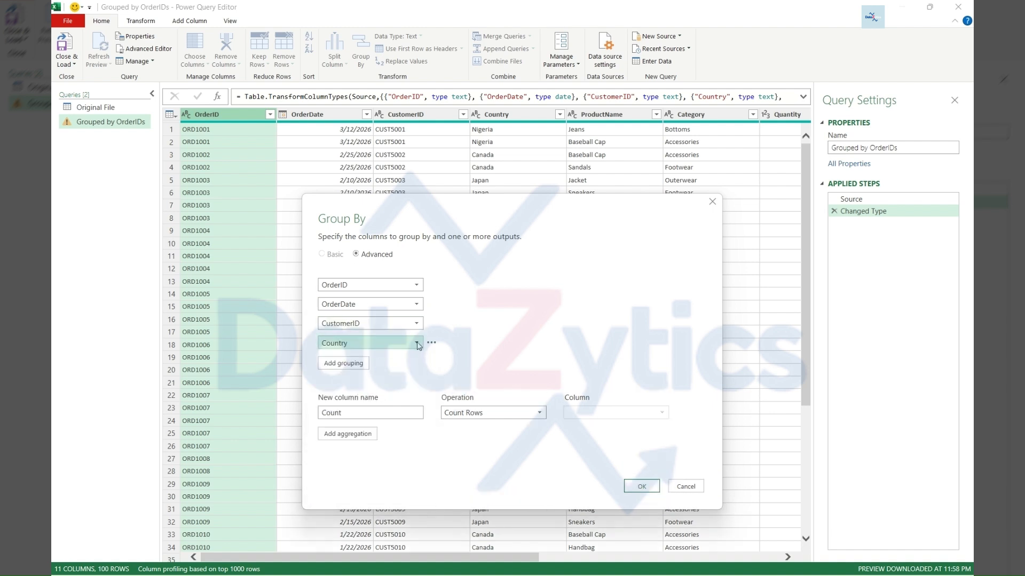
pyautogui.click(343, 364)
pyautogui.click(396, 361)
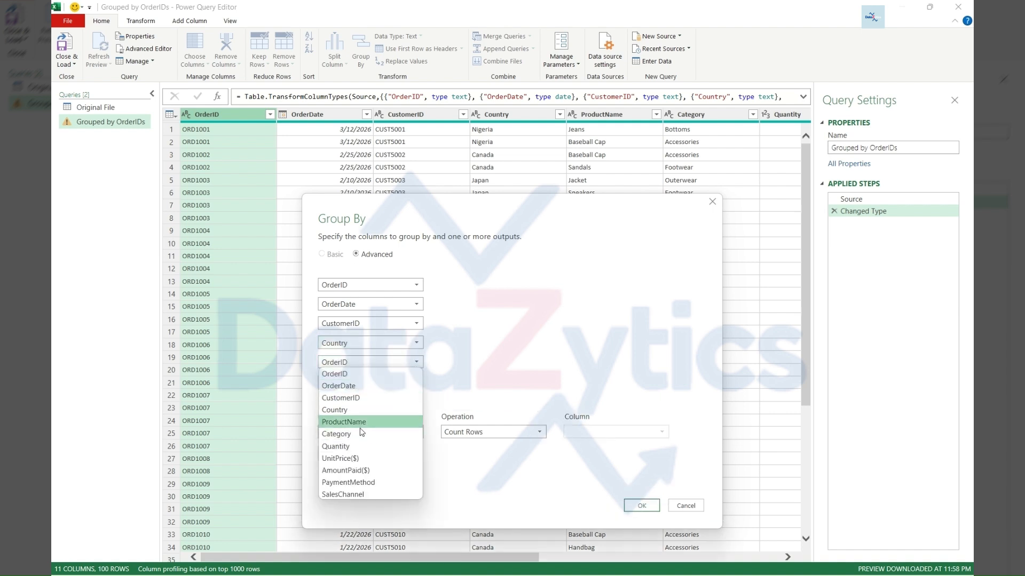
pyautogui.click(382, 483)
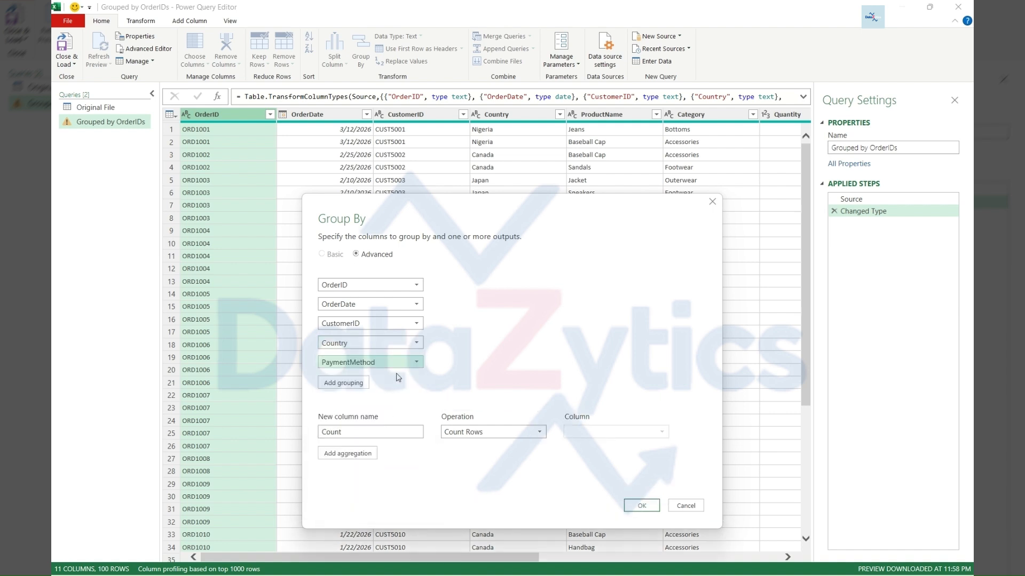
pyautogui.click(357, 382)
pyautogui.click(415, 382)
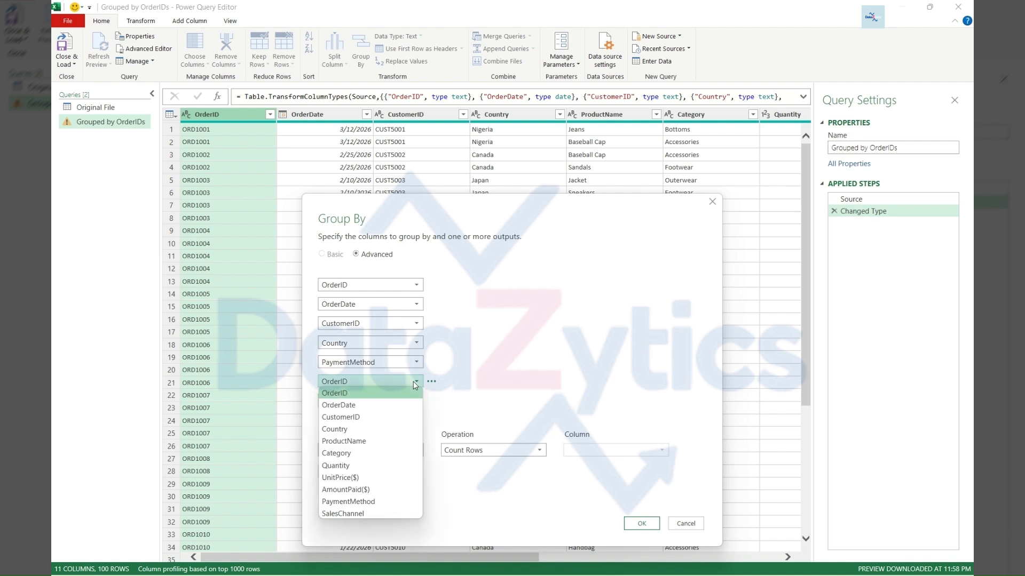
pyautogui.click(394, 513)
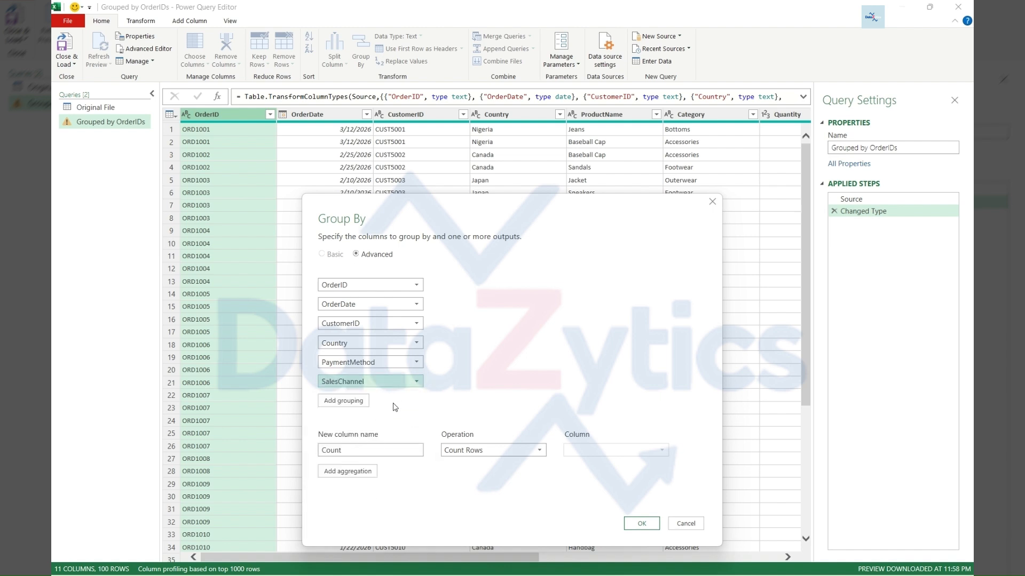
# Step: Define the first aggregation in the Group By settings as Total Quantity, summing the Quantity column
pyautogui.moveTo(368, 311)
pyautogui.click(537, 455)
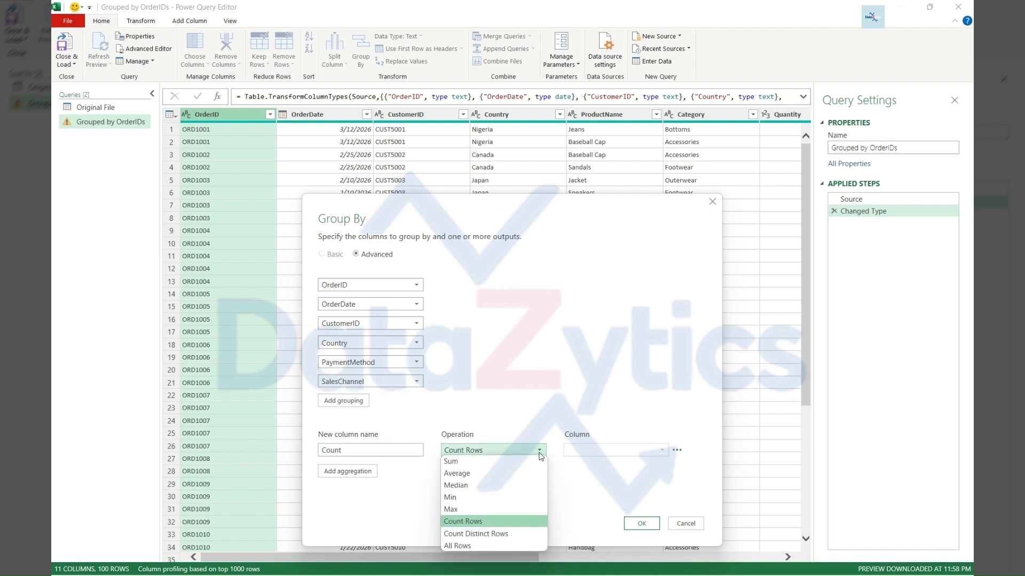
pyautogui.click(467, 462)
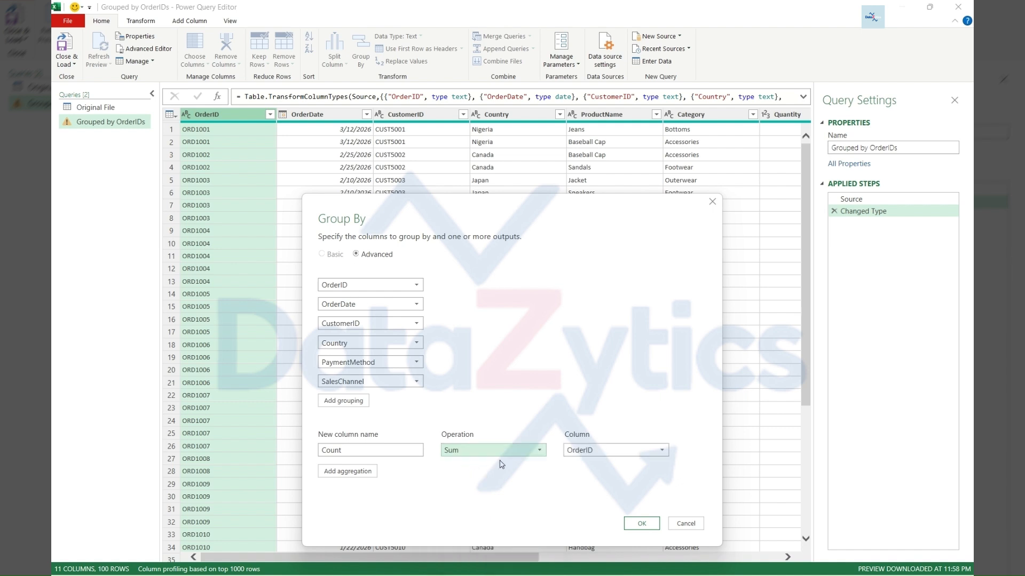
pyautogui.click(661, 451)
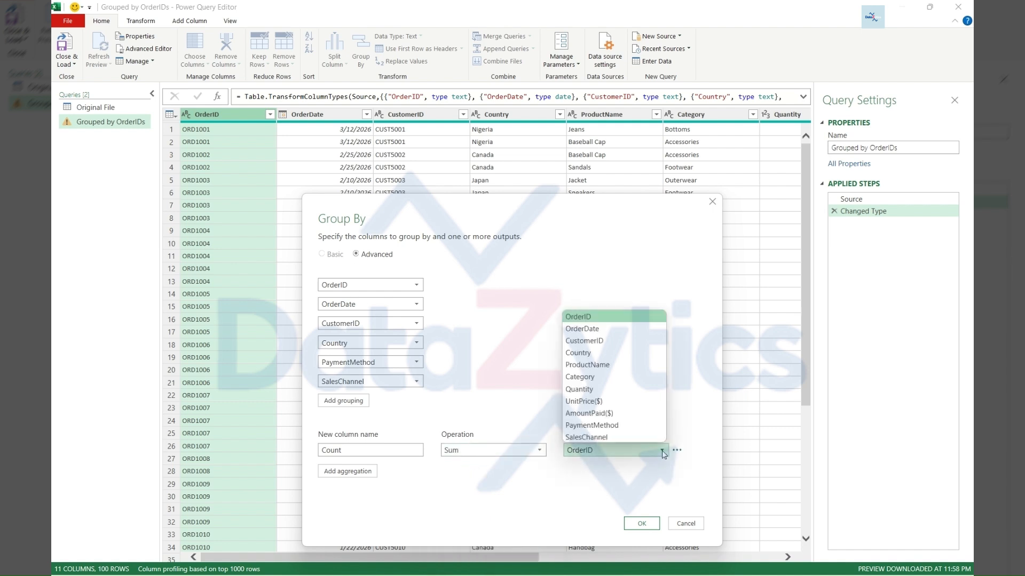
pyautogui.click(579, 388)
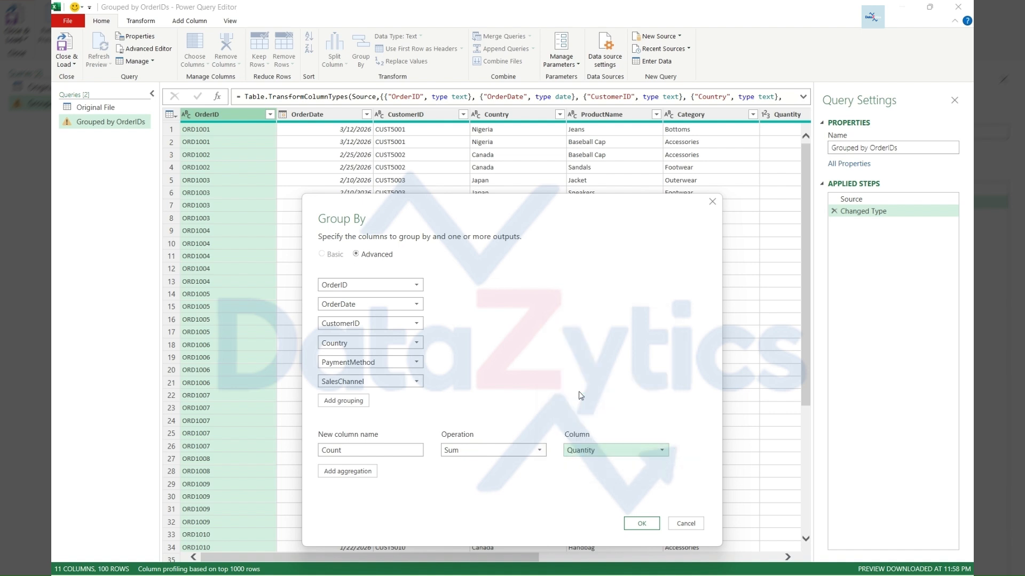
pyautogui.click(354, 450)
pyautogui.moveTo(354, 450); pyautogui.dragTo(319, 454)
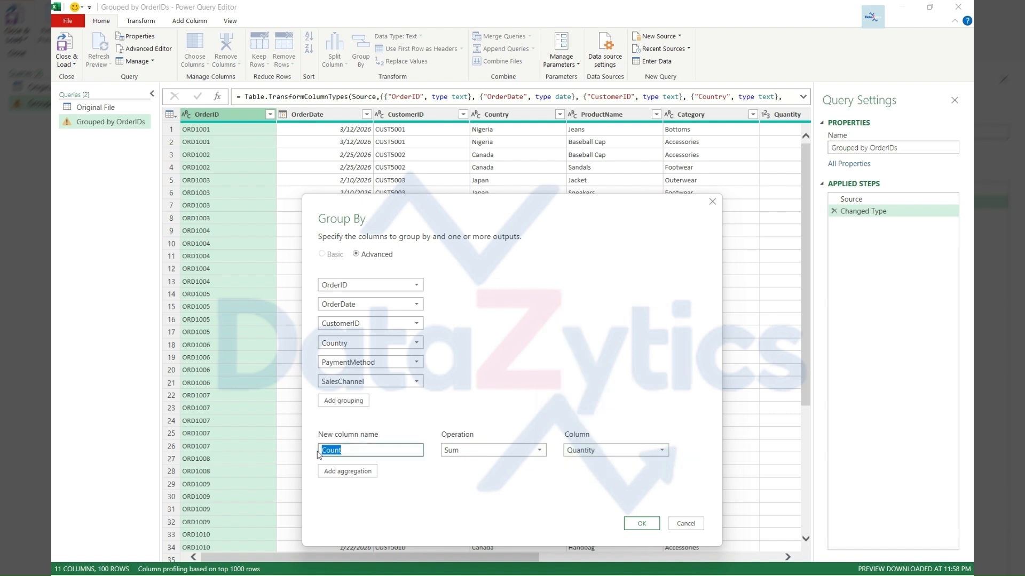
pyautogui.write('Total Quantity')
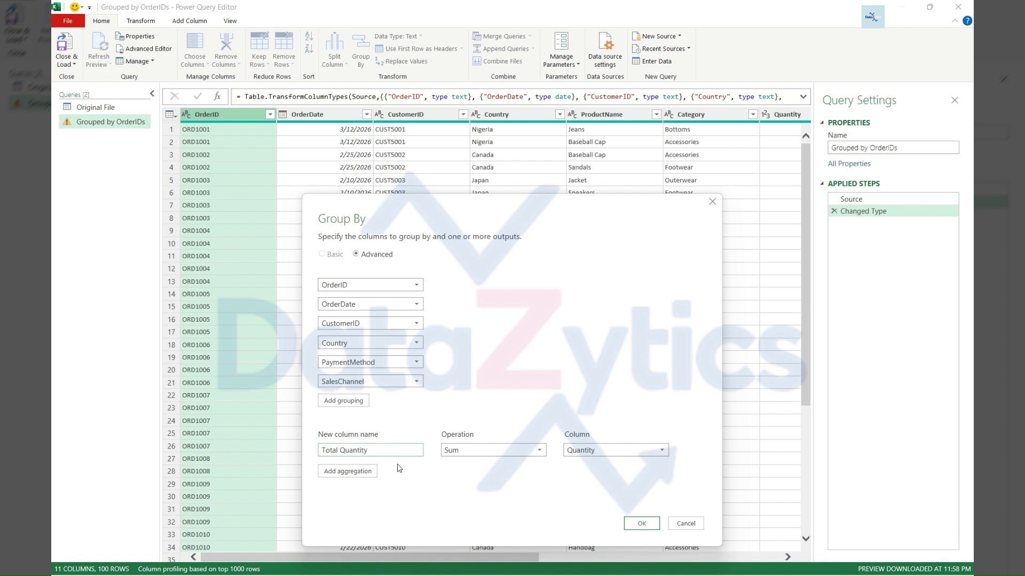
# Step: Add a second aggregation named Total Unit Price($) that sums the UnitPrice($) column
pyautogui.click(354, 473)
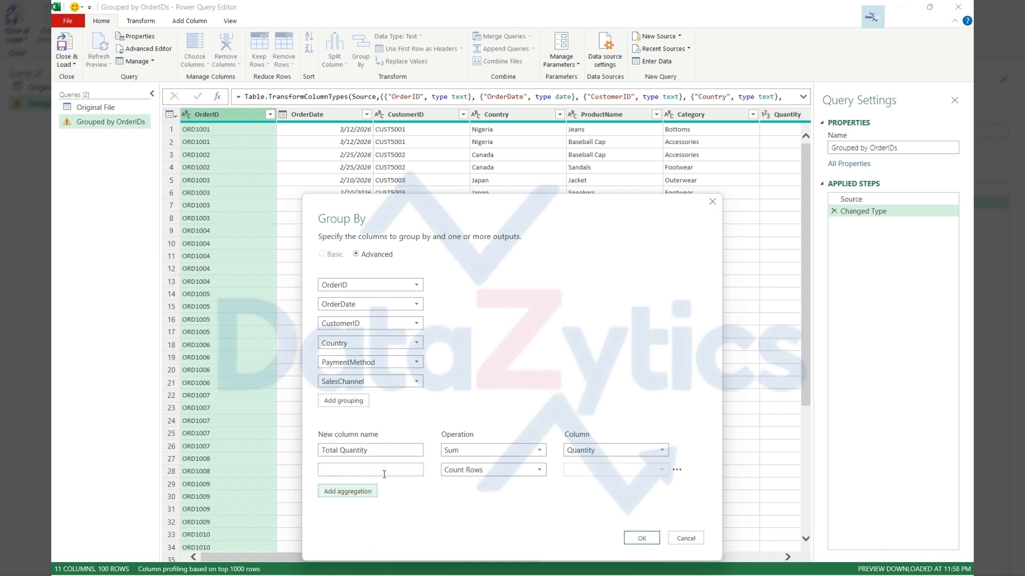
pyautogui.click(545, 472)
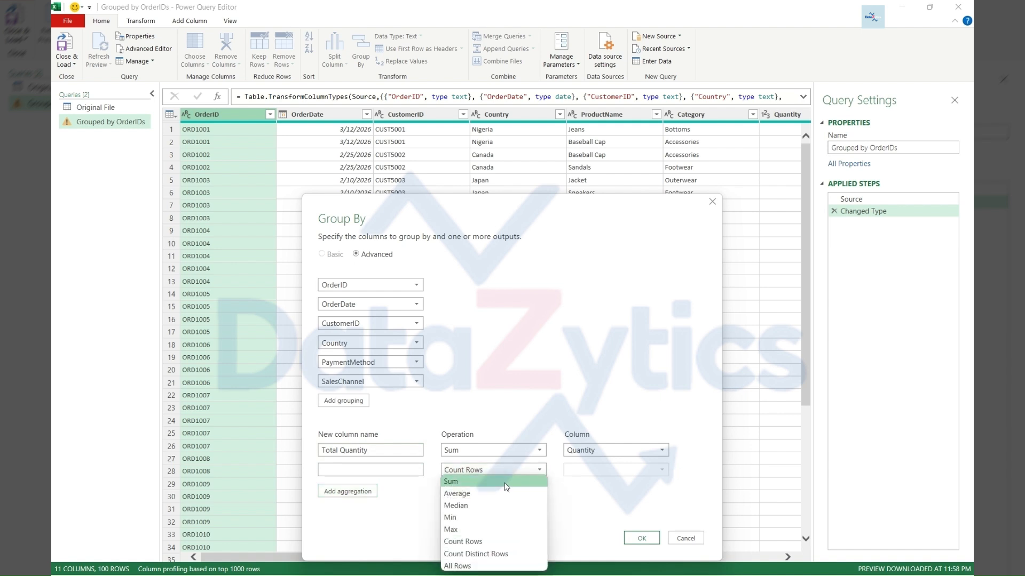
pyautogui.click(506, 486)
pyautogui.click(661, 470)
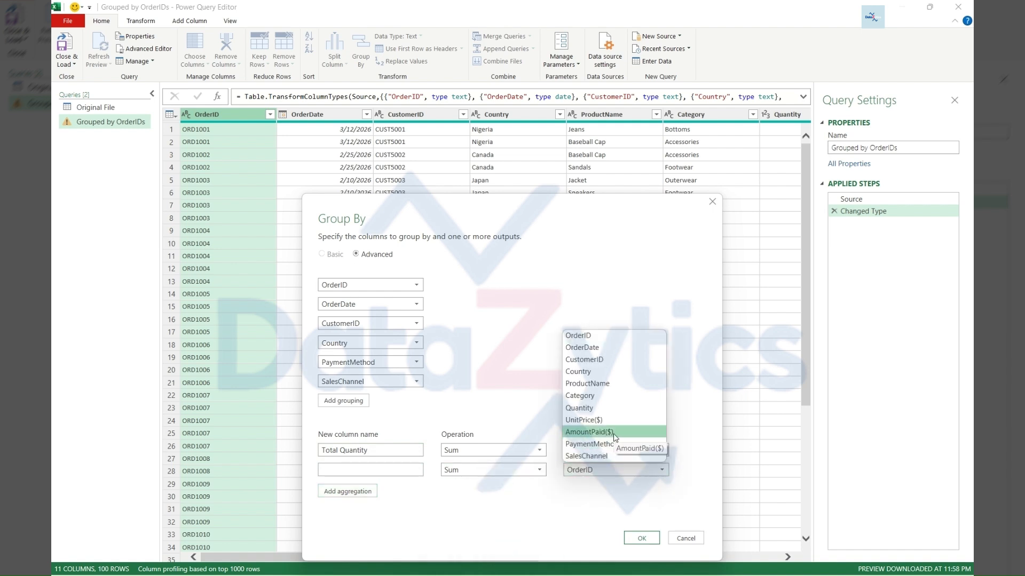
pyautogui.click(583, 420)
pyautogui.click(374, 470)
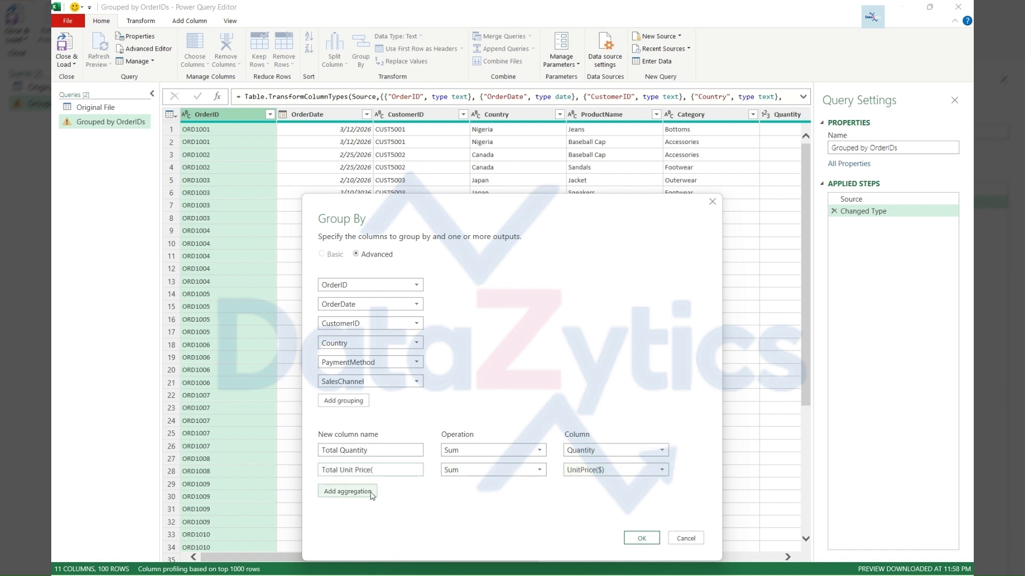
# Step: Add a third aggregation named Total Amount Paid($) that sums AmountPaid($), and apply the grouping
pyautogui.click(347, 495)
pyautogui.click(538, 489)
pyautogui.click(499, 392)
pyautogui.click(660, 490)
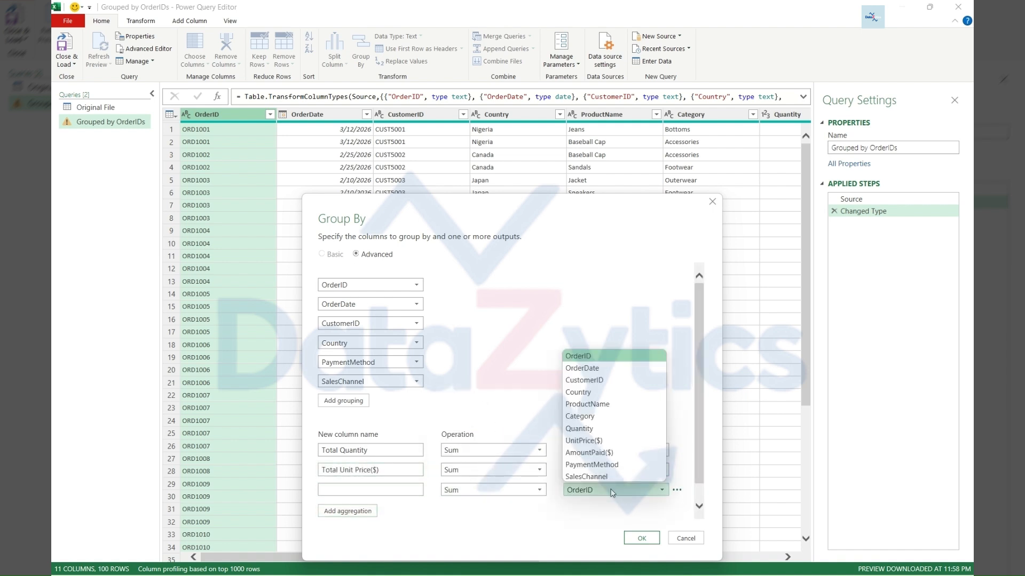
pyautogui.click(592, 453)
pyautogui.click(365, 490)
pyautogui.write('Total Amount P')
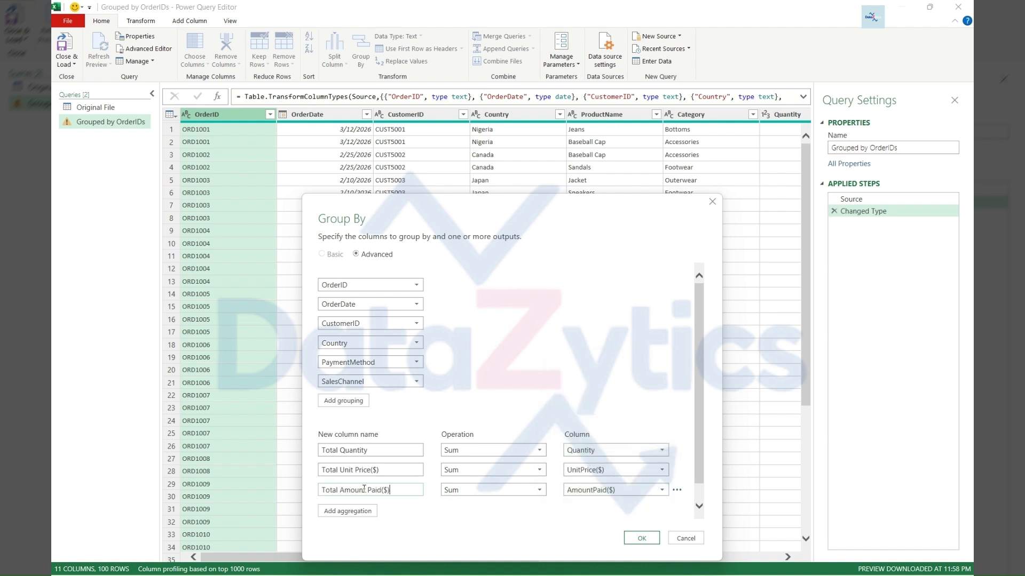
pyautogui.write('aid($)')
pyautogui.click(411, 381)
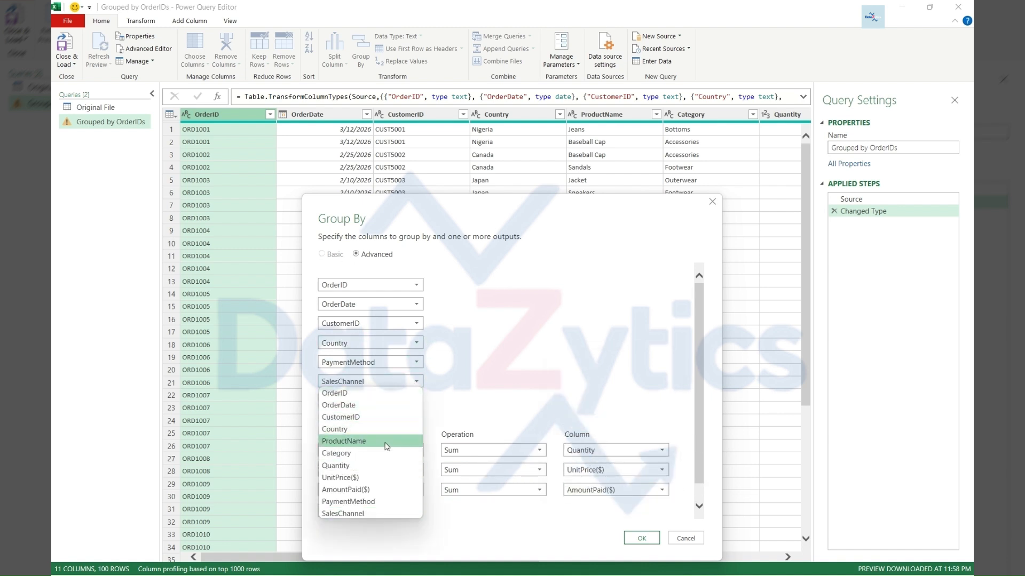
pyautogui.click(416, 383)
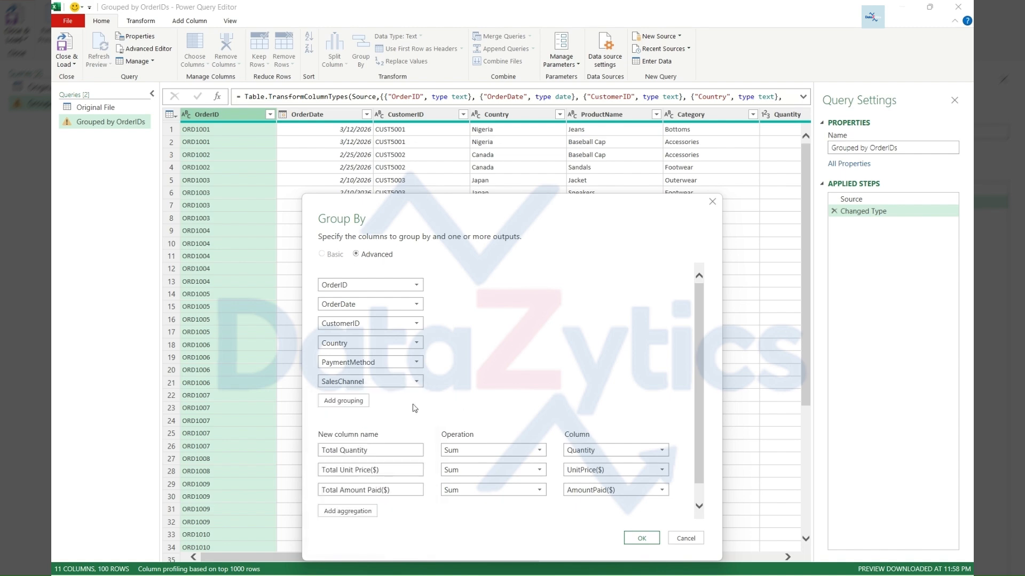
pyautogui.click(642, 539)
# Step: Examine the grouped result, checking the ORD1001 row across its order details and the three total columns
pyautogui.moveTo(628, 553); pyautogui.dragTo(597, 553)
pyautogui.click(203, 129)
pyautogui.click(334, 134)
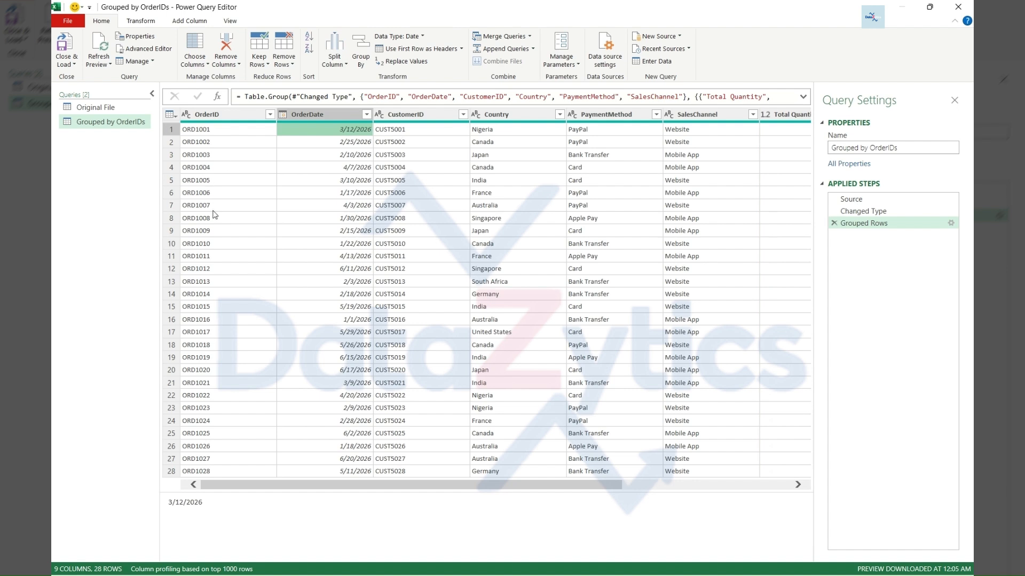
pyautogui.click(202, 130)
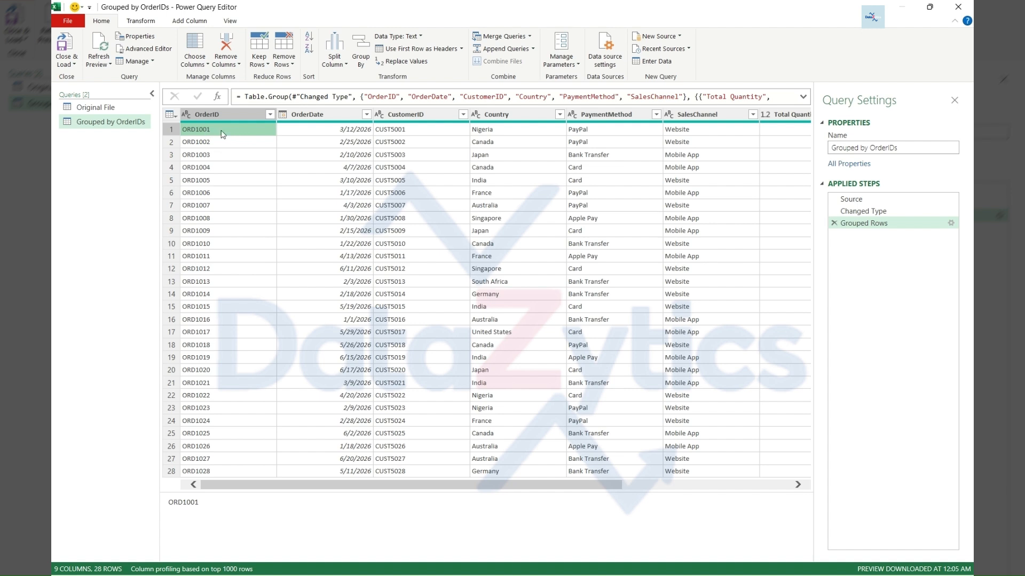
pyautogui.click(332, 134)
pyautogui.click(178, 130)
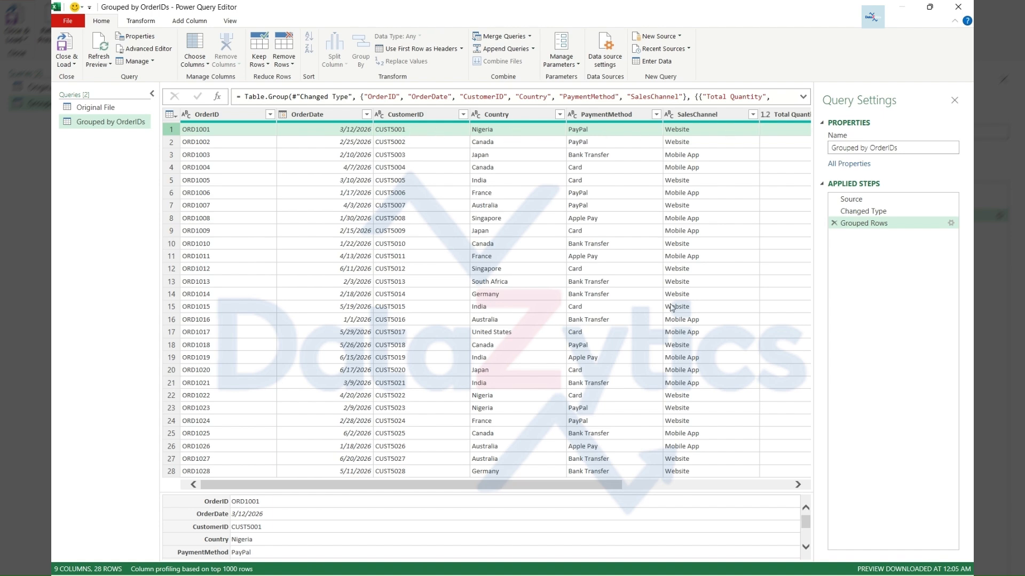
pyautogui.hscroll(5, 629, 240)
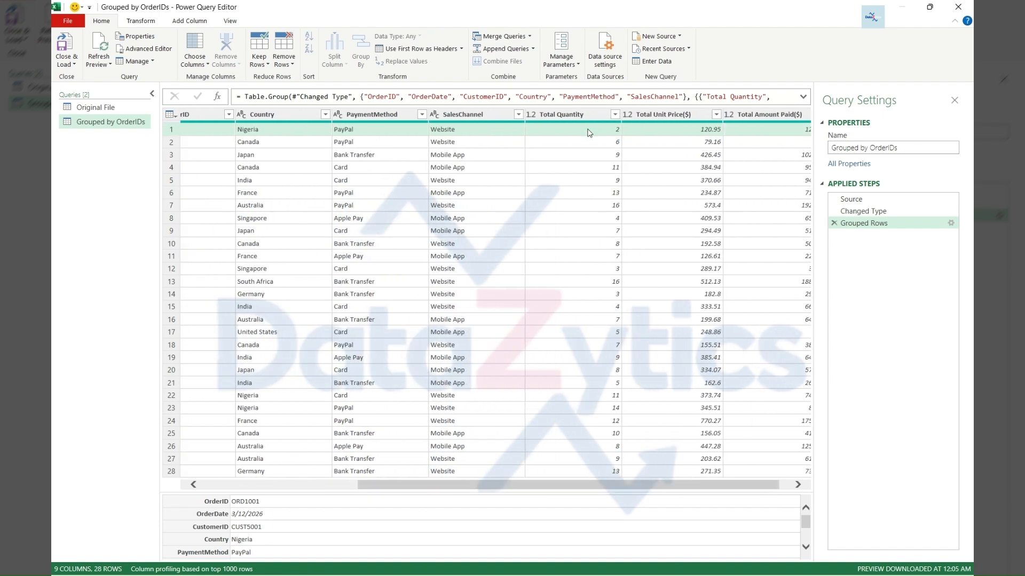
pyautogui.moveTo(707, 487); pyautogui.dragTo(731, 491)
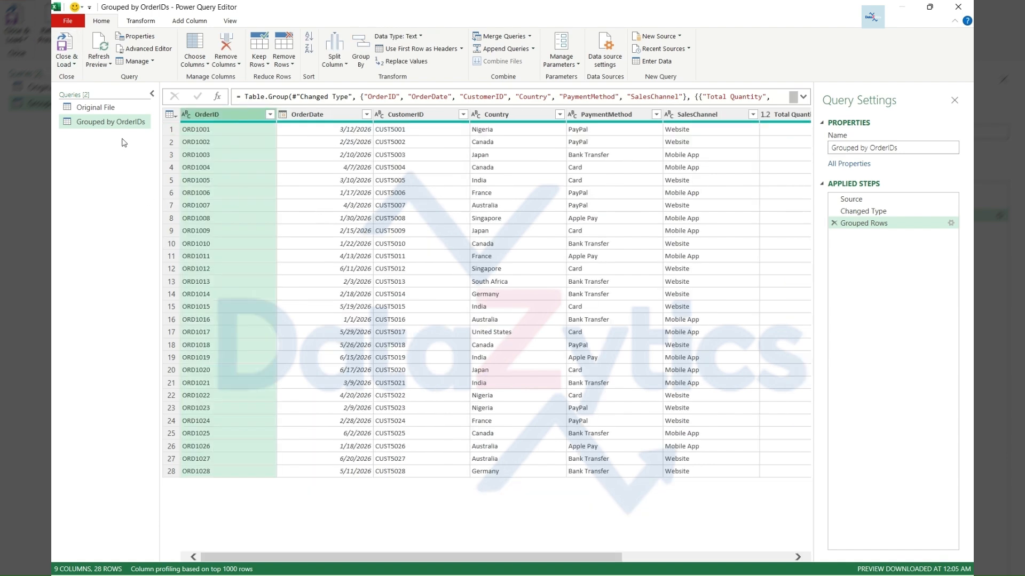
# Step: Close the query editor and load the queries into the workbook as tables on new worksheets
pyautogui.click(74, 65)
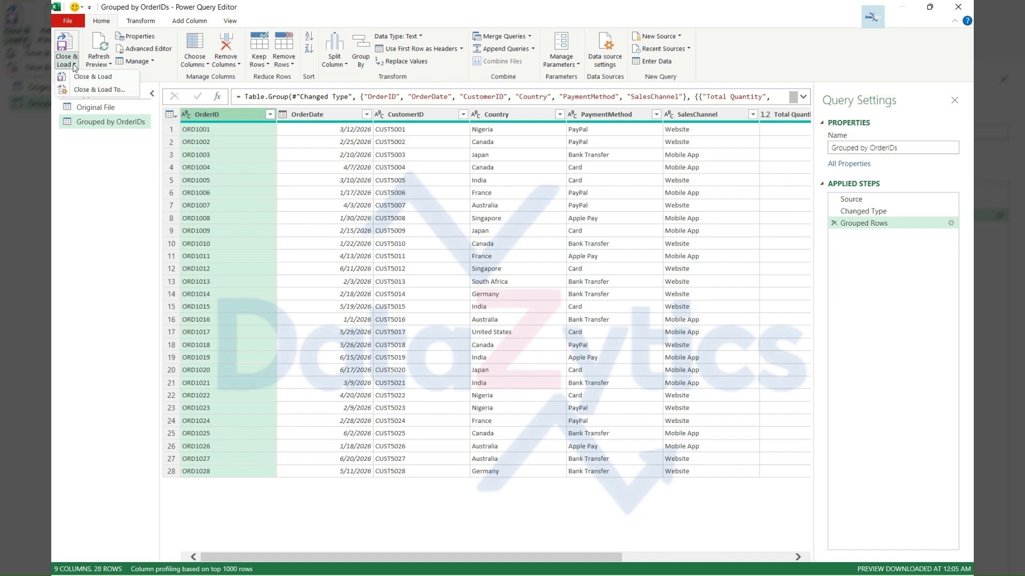
pyautogui.click(94, 90)
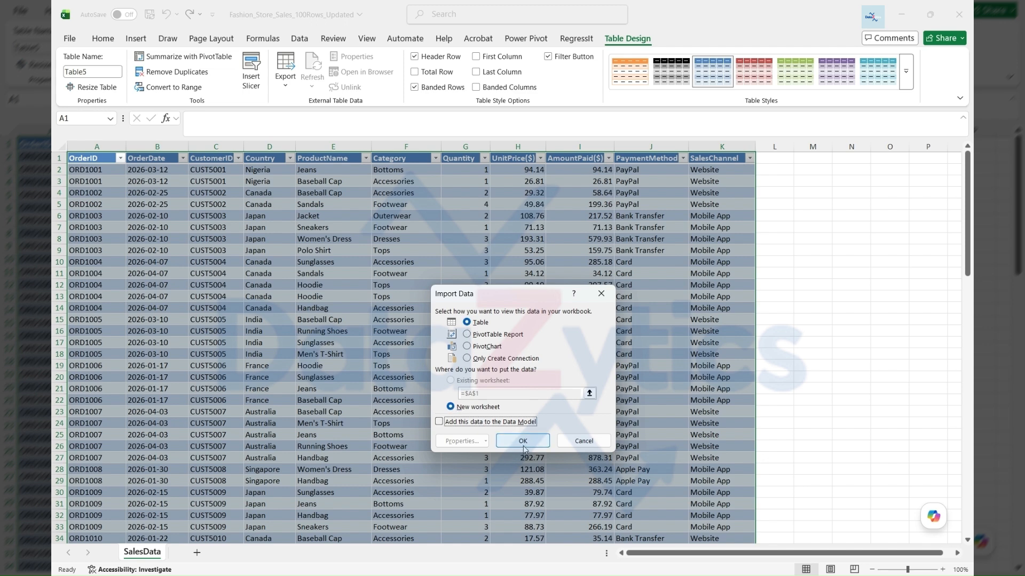
pyautogui.click(451, 408)
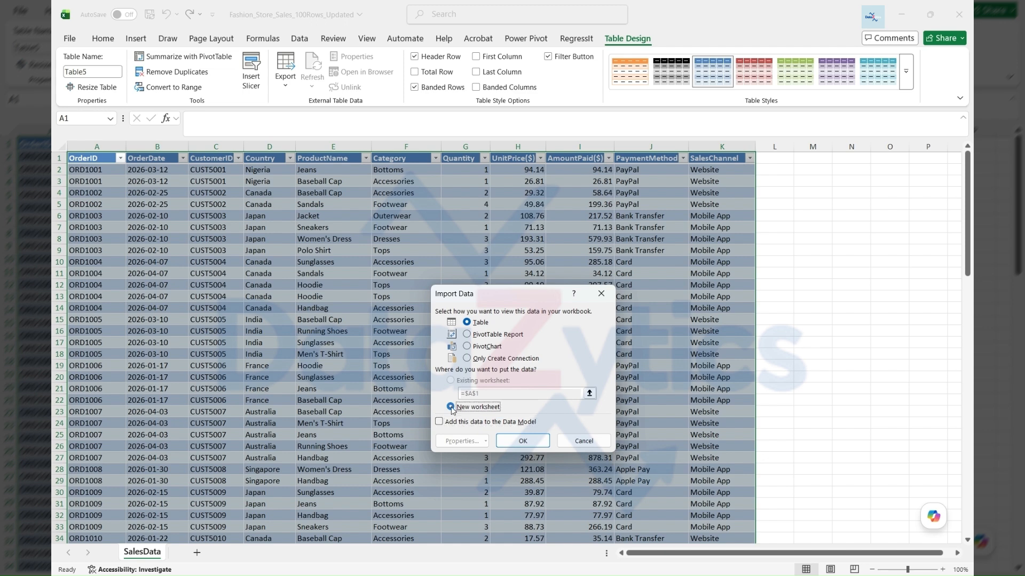
pyautogui.click(470, 323)
pyautogui.click(523, 441)
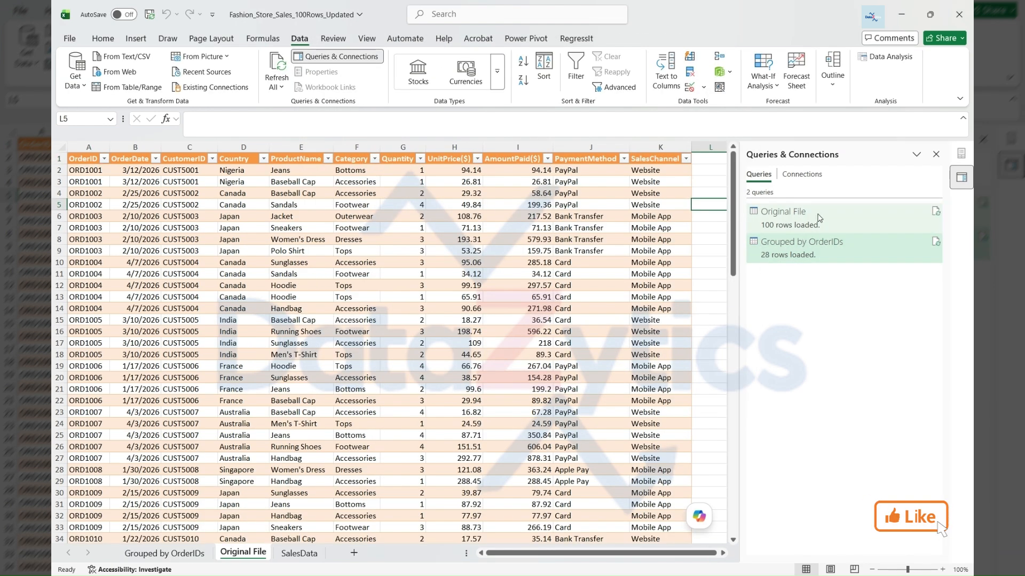
# Step: Change the Original File query's load setting to Only Create Connection and accept the deletion of its table
pyautogui.click(818, 217)
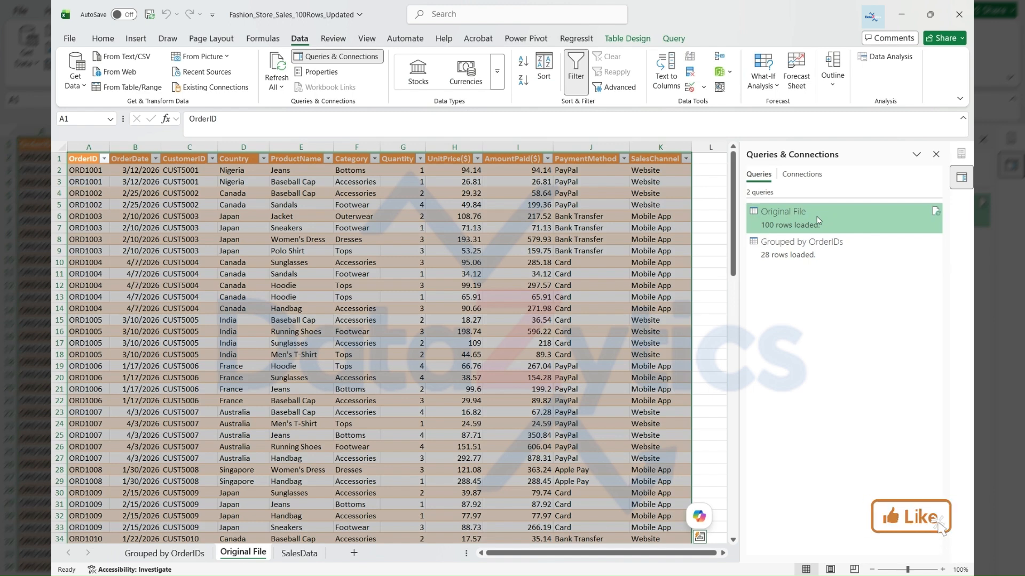
pyautogui.rightClick(818, 219)
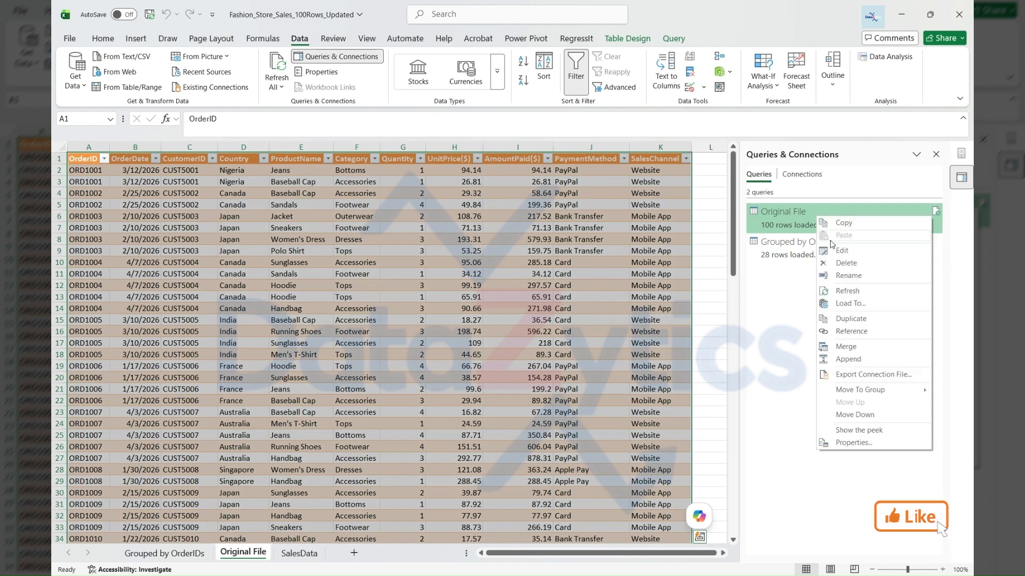
pyautogui.click(844, 308)
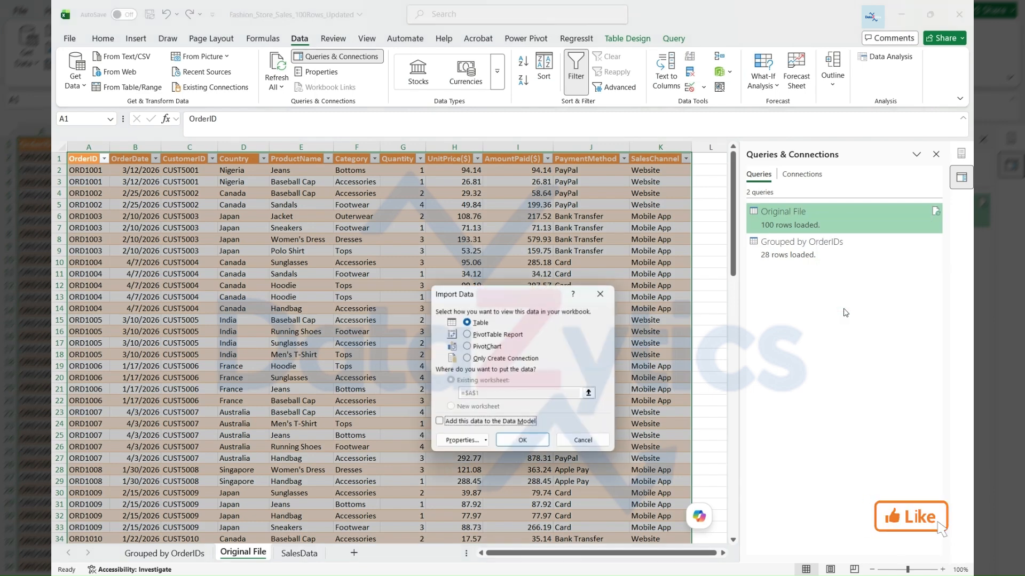
pyautogui.click(469, 358)
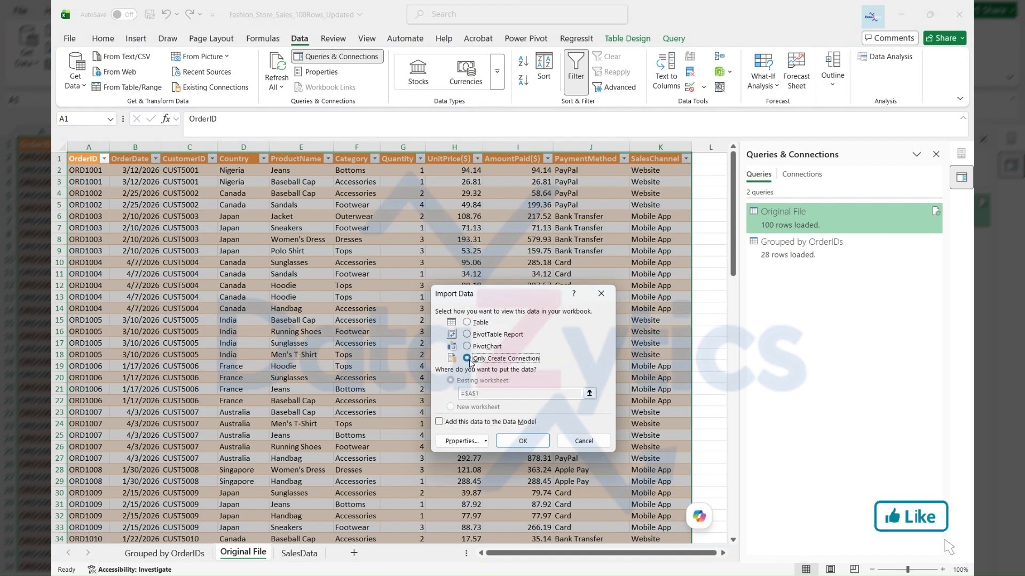
pyautogui.click(522, 441)
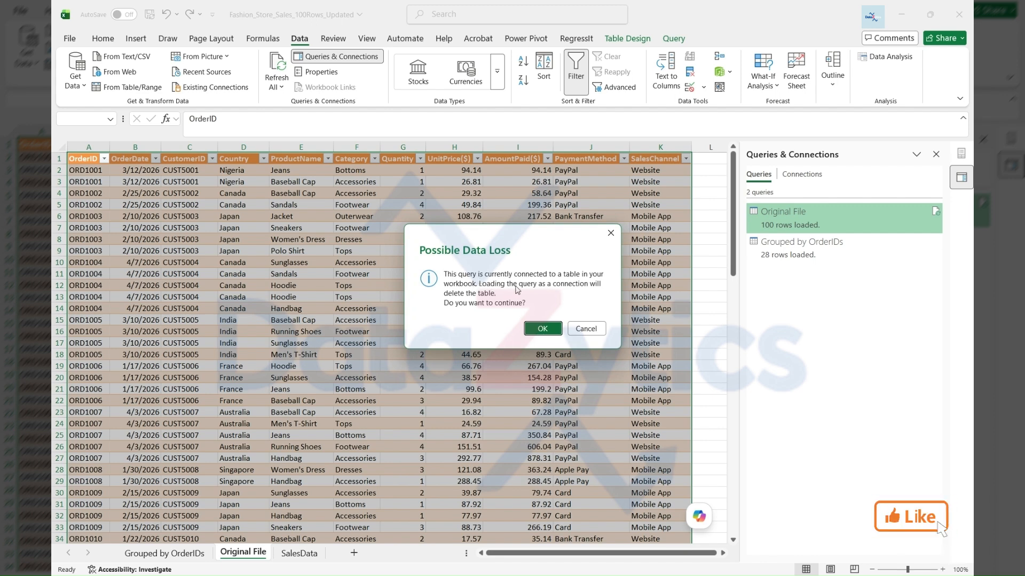
pyautogui.click(540, 329)
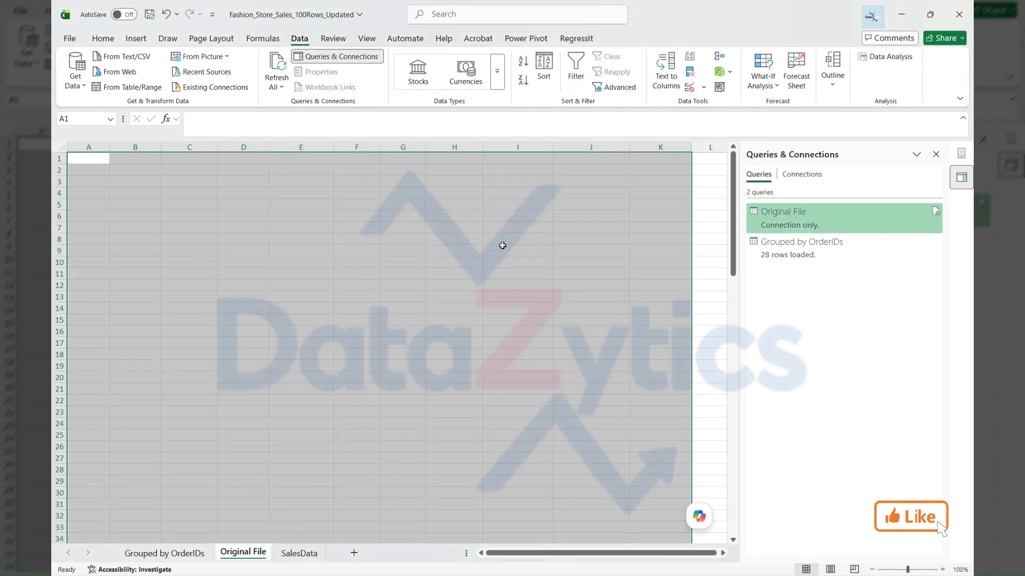
# Step: Delete the empty Original File worksheet and move the Grouped by OrderIDs sheet after SalesData
pyautogui.click(119, 160)
pyautogui.click(303, 558)
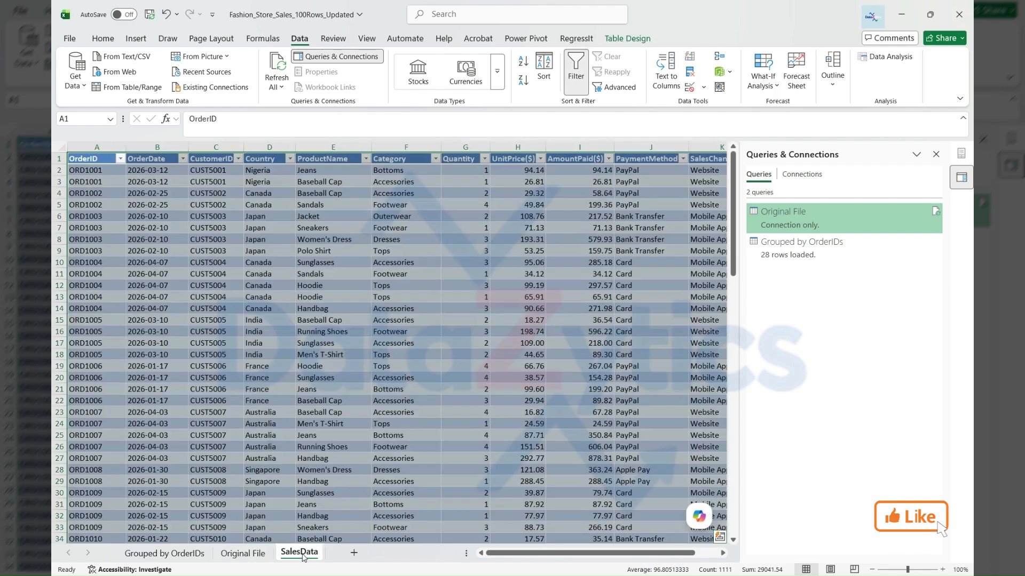
pyautogui.click(241, 556)
pyautogui.rightClick(240, 556)
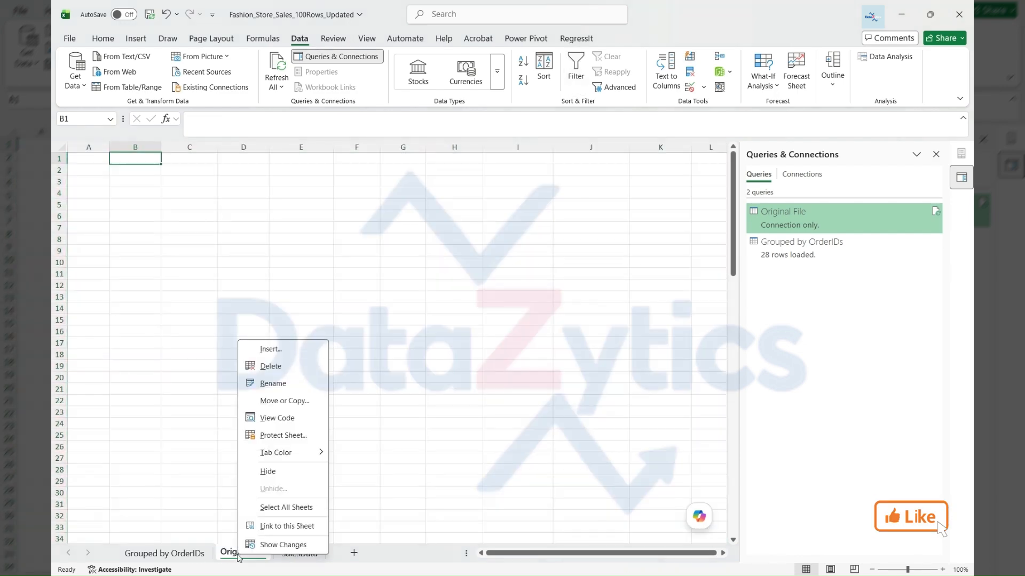
pyautogui.click(272, 367)
pyautogui.click(541, 319)
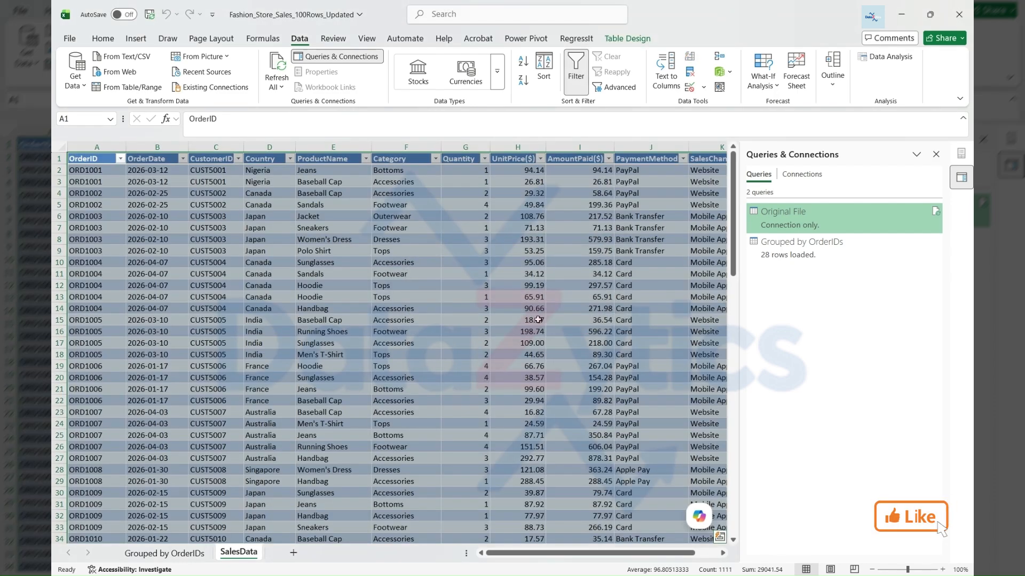
pyautogui.moveTo(156, 555); pyautogui.dragTo(270, 562)
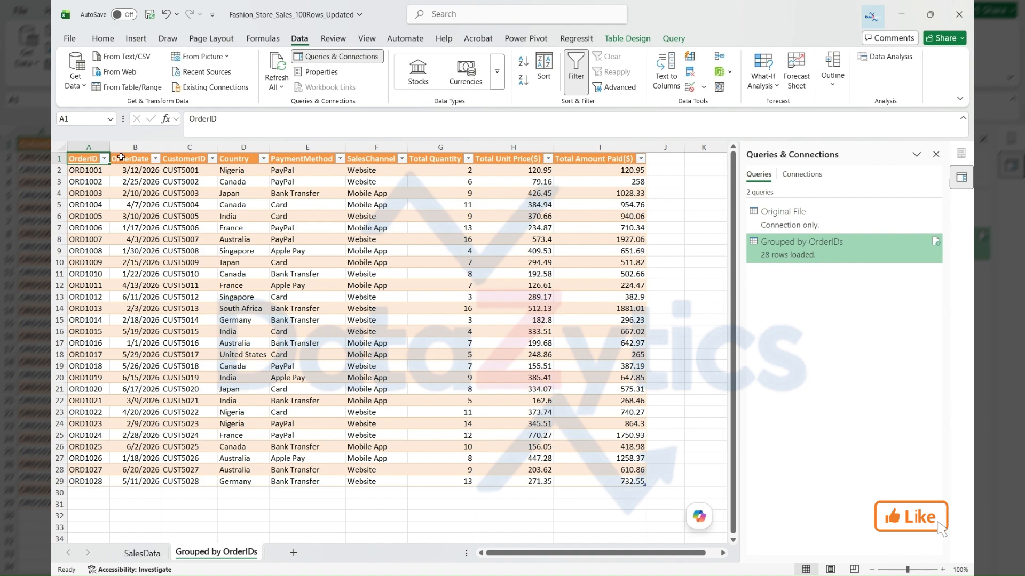
# Step: View the available table styles for the grouped orders table and return to the SalesData sheet
pyautogui.click(627, 39)
pyautogui.click(906, 72)
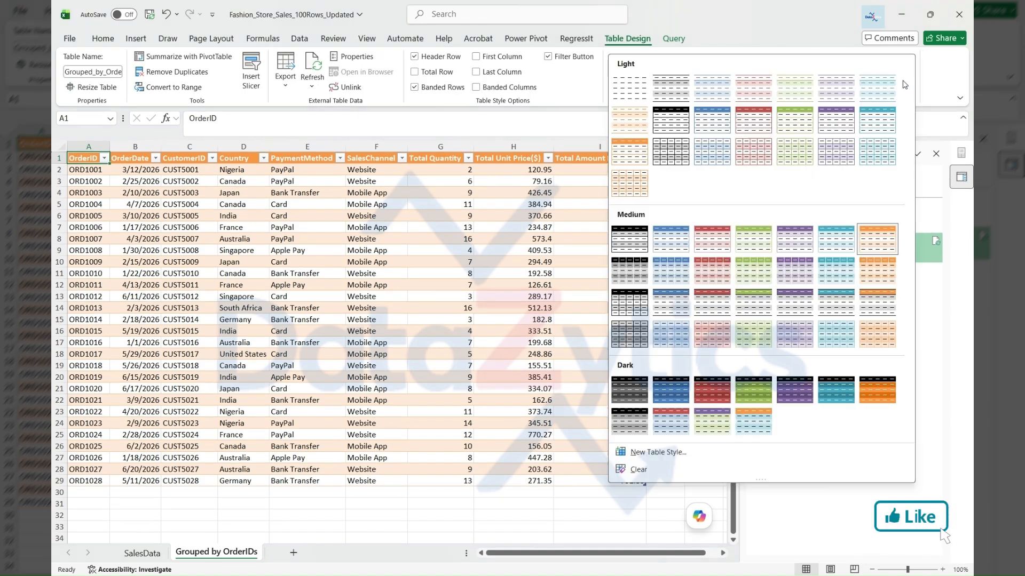
pyautogui.click(701, 214)
pyautogui.click(142, 553)
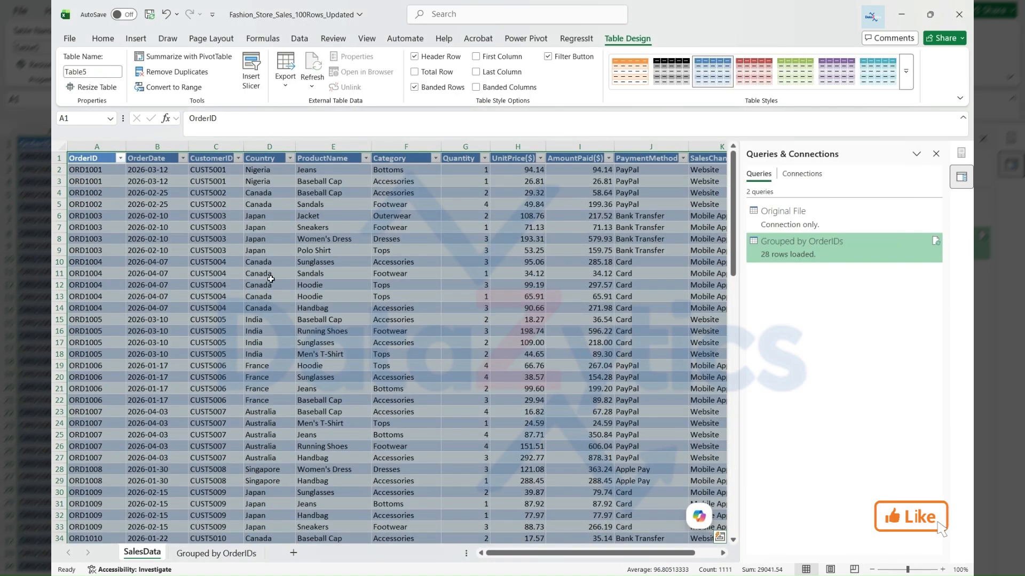
# Step: Apply the light table style with a solid blue header to the SalesData table and hide Queries & Connections from the Grouped by OrderIDs sheet
pyautogui.click(906, 72)
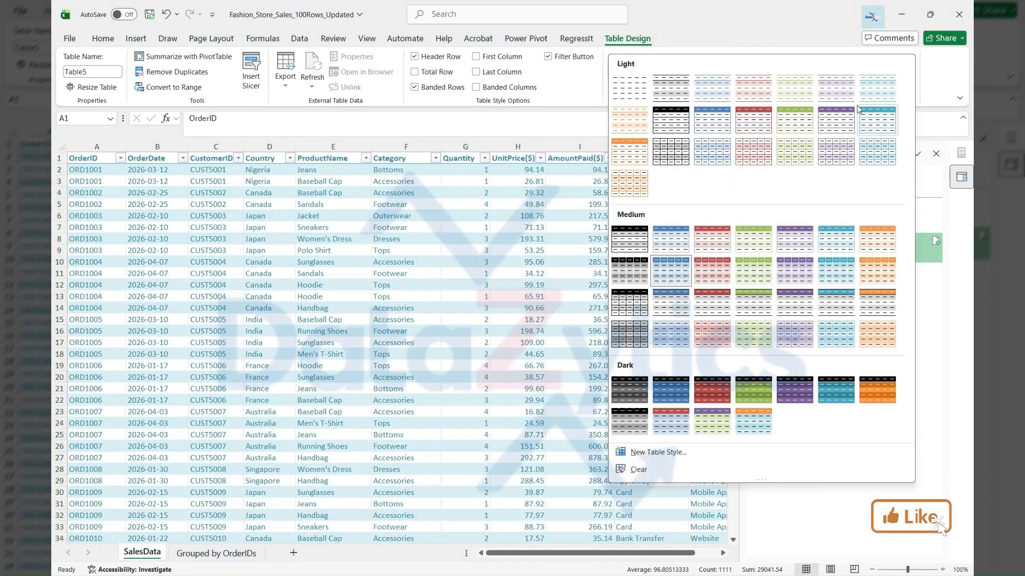
pyautogui.click(579, 250)
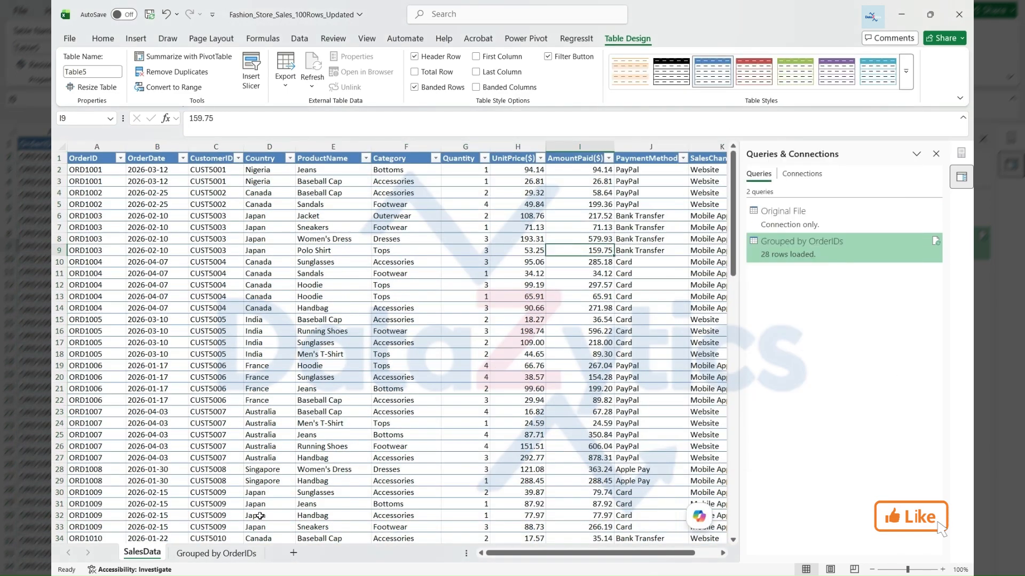
pyautogui.click(216, 554)
pyautogui.click(936, 153)
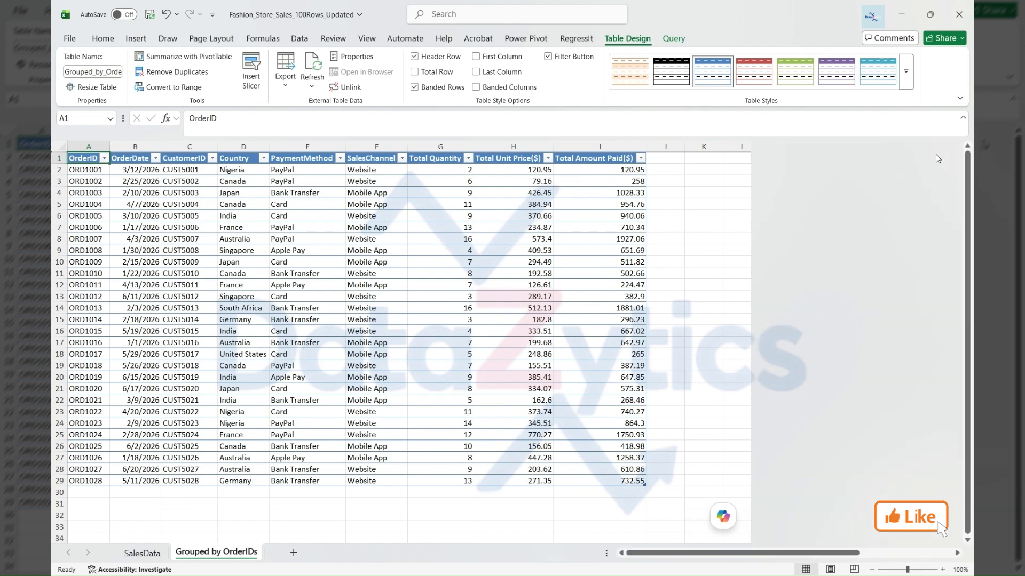
# Step: Examine the grouped table's order rows from ORD1001 to ORD1028 and their total quantity, unit price and amount paid columns
pyautogui.moveTo(85, 160); pyautogui.dragTo(595, 480)
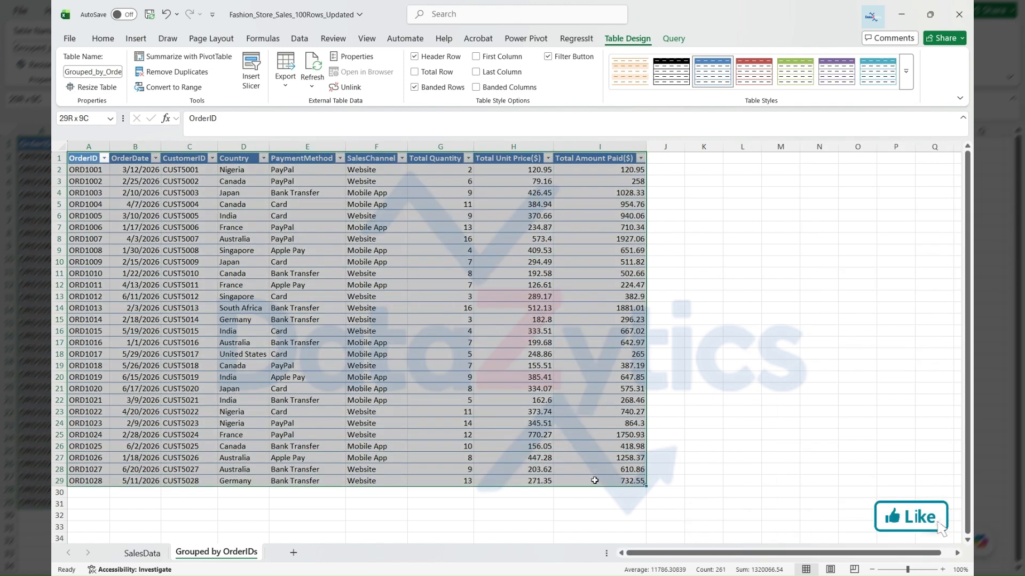
pyautogui.click(668, 159)
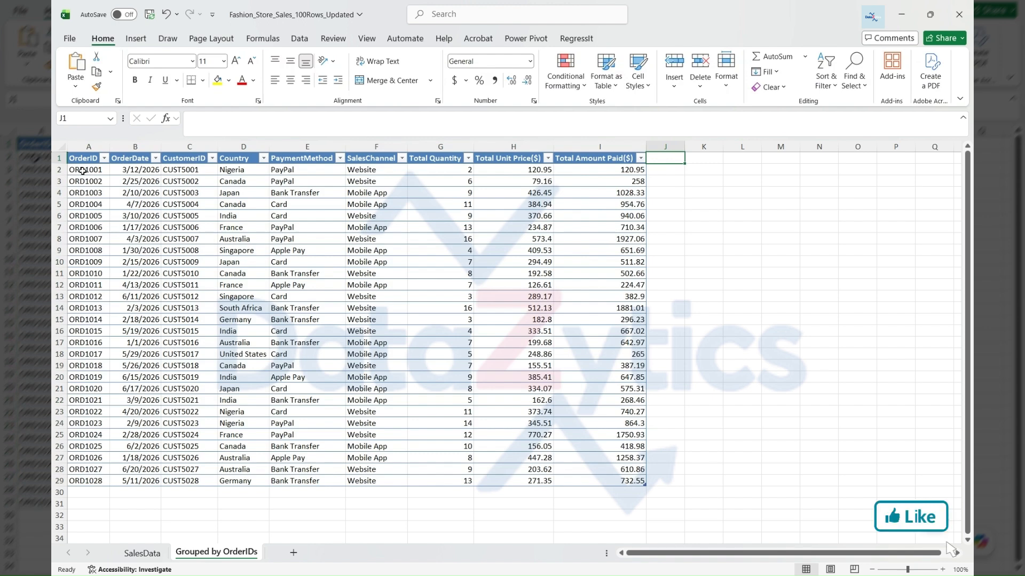
pyautogui.click(83, 171)
pyautogui.click(87, 182)
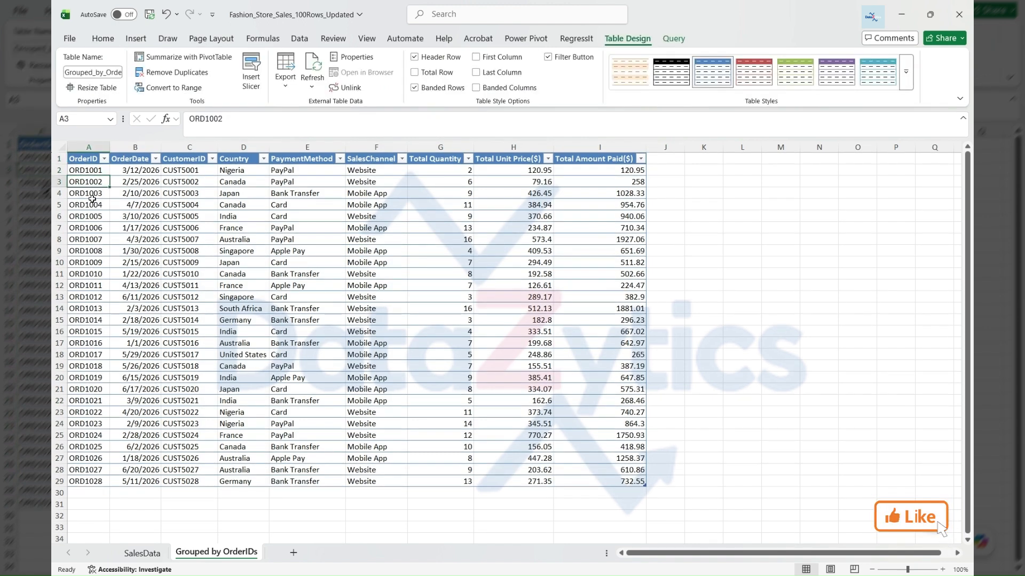
pyautogui.moveTo(86, 170); pyautogui.dragTo(640, 482)
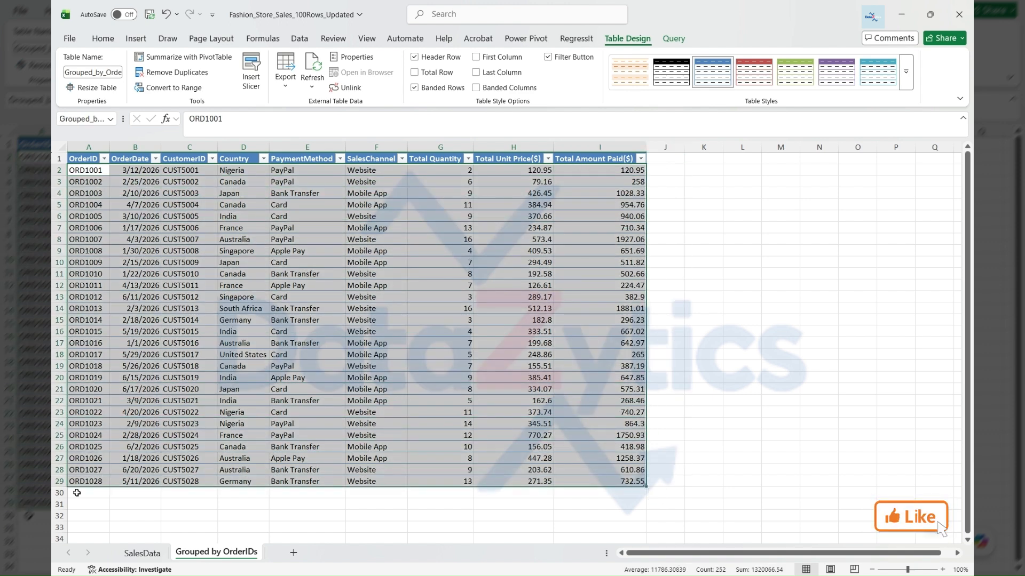
pyautogui.click(143, 470)
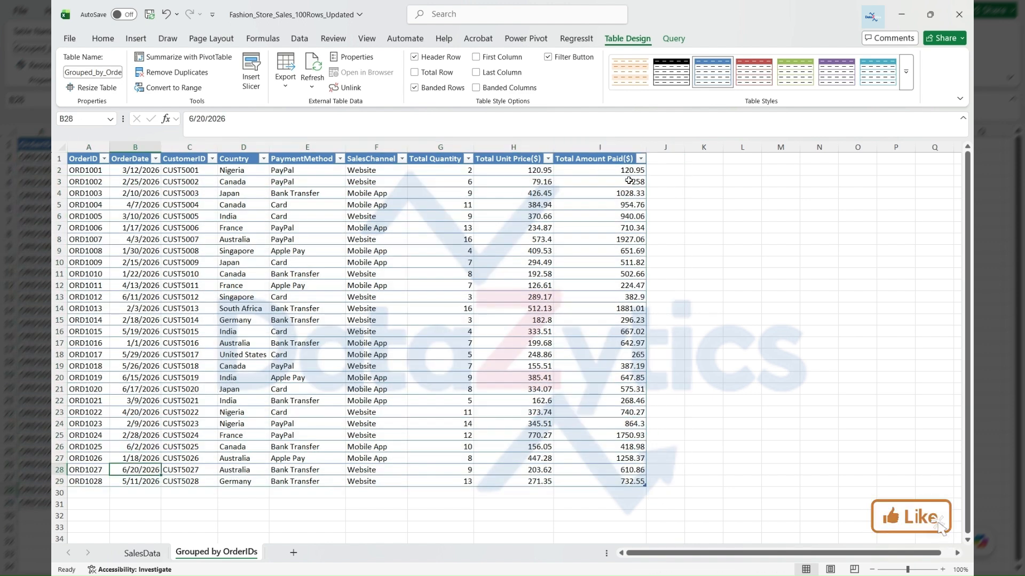
# Step: Check the ORD1003 amounts paid and the ORD1004 rows in SalesData against the Grouped by OrderIDs sheet
pyautogui.click(142, 553)
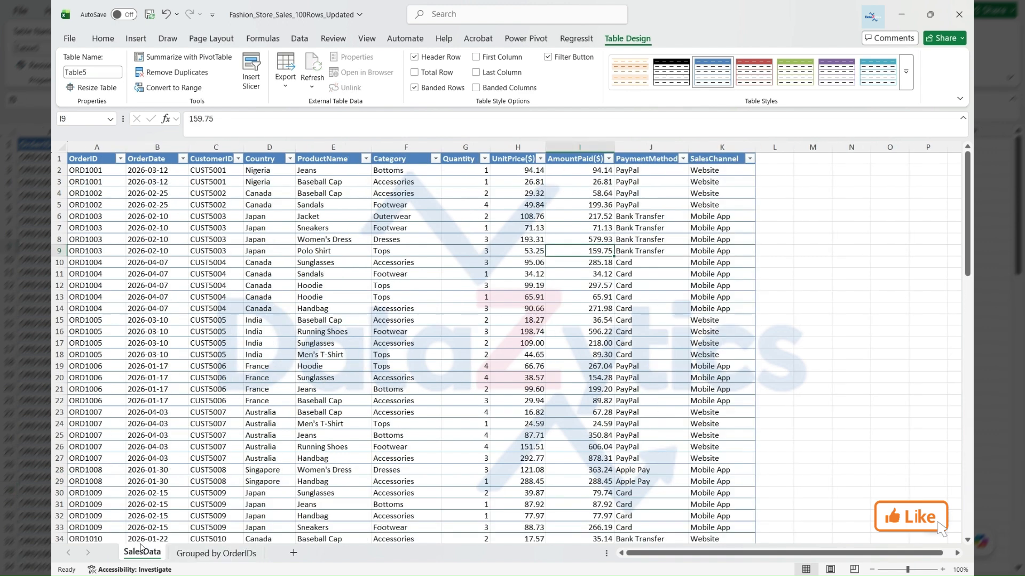
pyautogui.moveTo(587, 170); pyautogui.dragTo(599, 242)
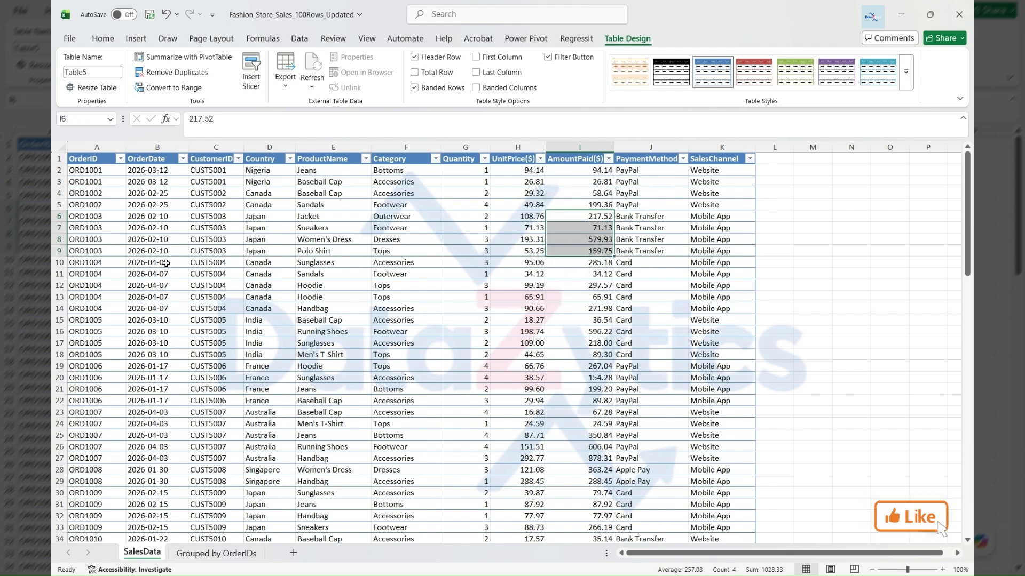
pyautogui.moveTo(97, 265); pyautogui.dragTo(579, 308)
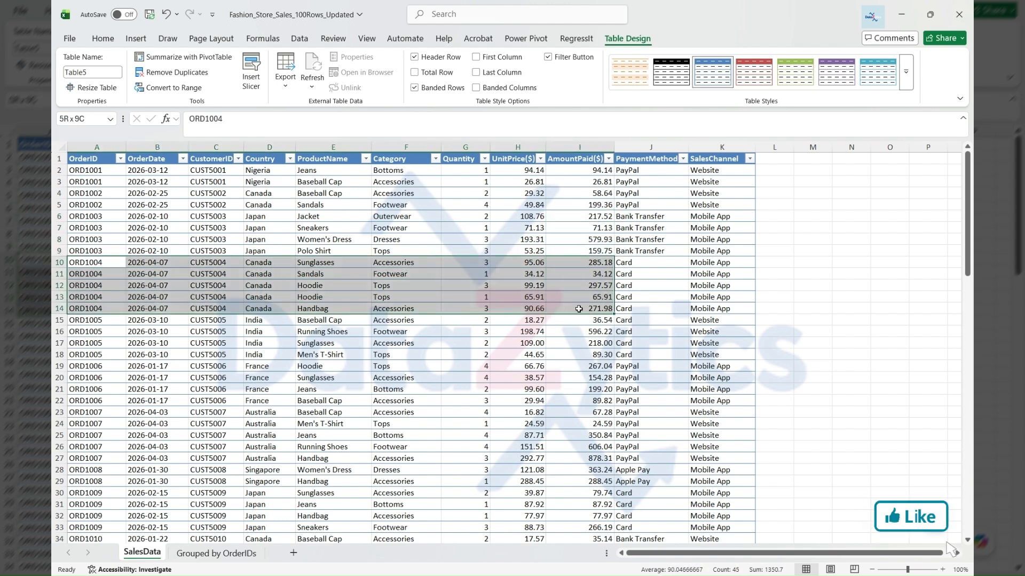
pyautogui.click(223, 553)
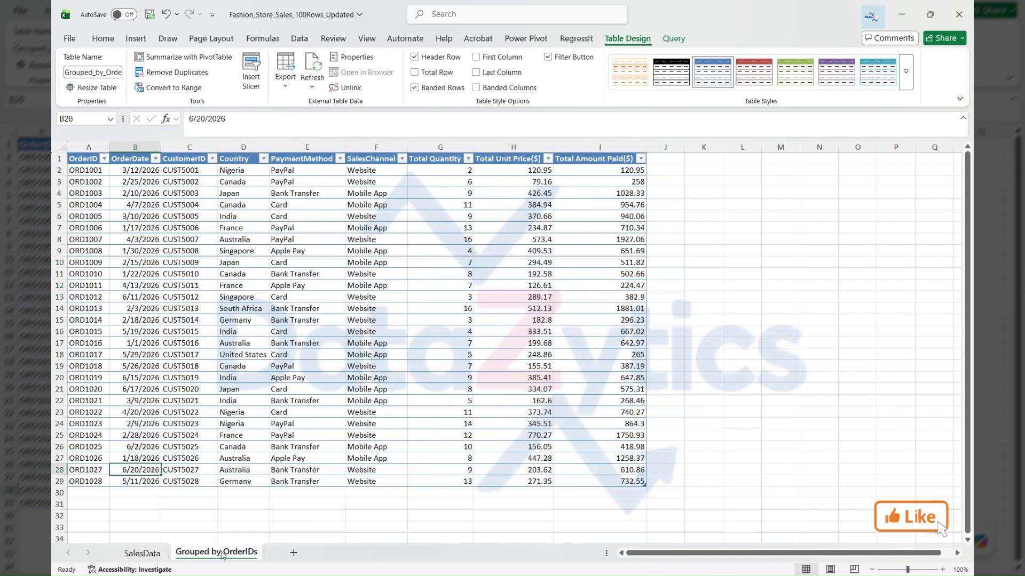